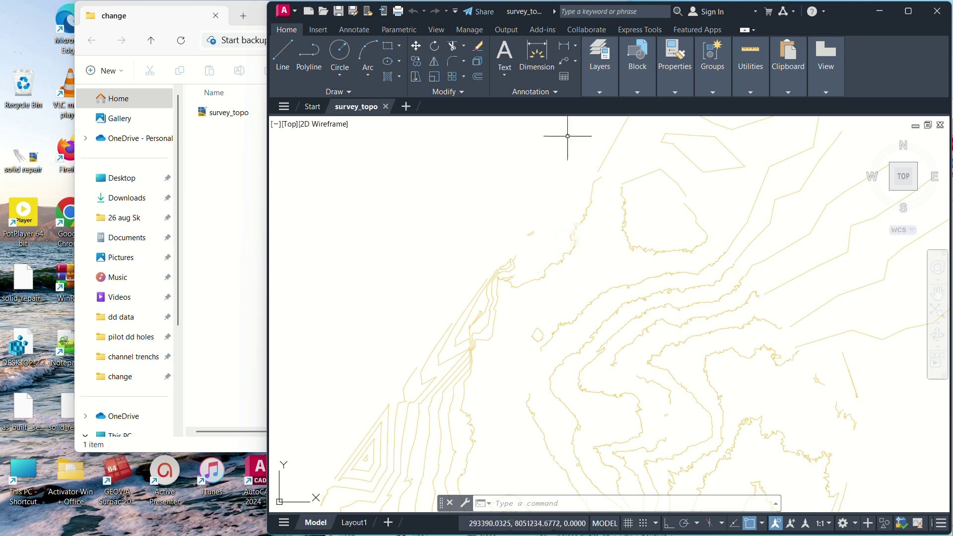
Step: Save survey_topo as an AutoCAD 2007/LT2007 DXF in the change folder and confirm it in Explorer
{"action": "left_click", "coordinate": [352, 10]}
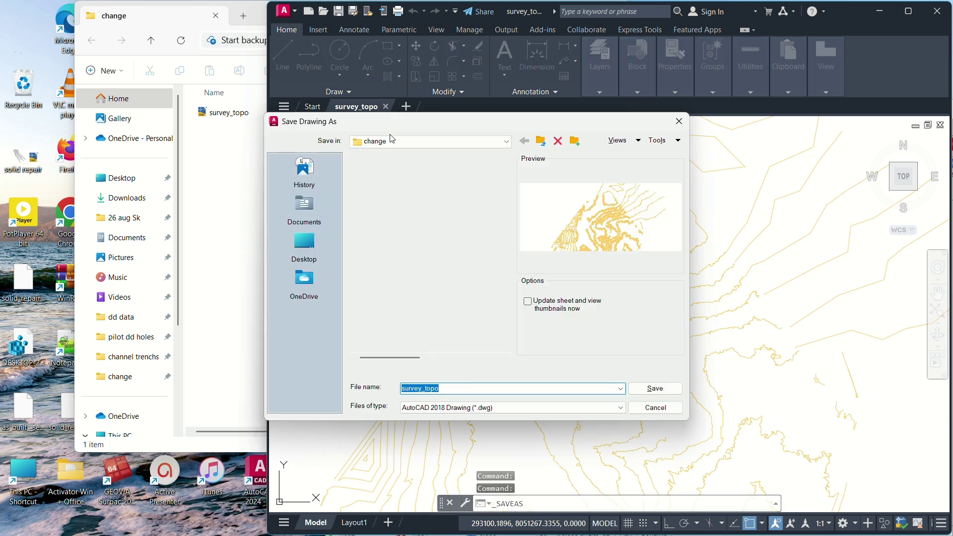
{"action": "left_click", "coordinate": [516, 408]}
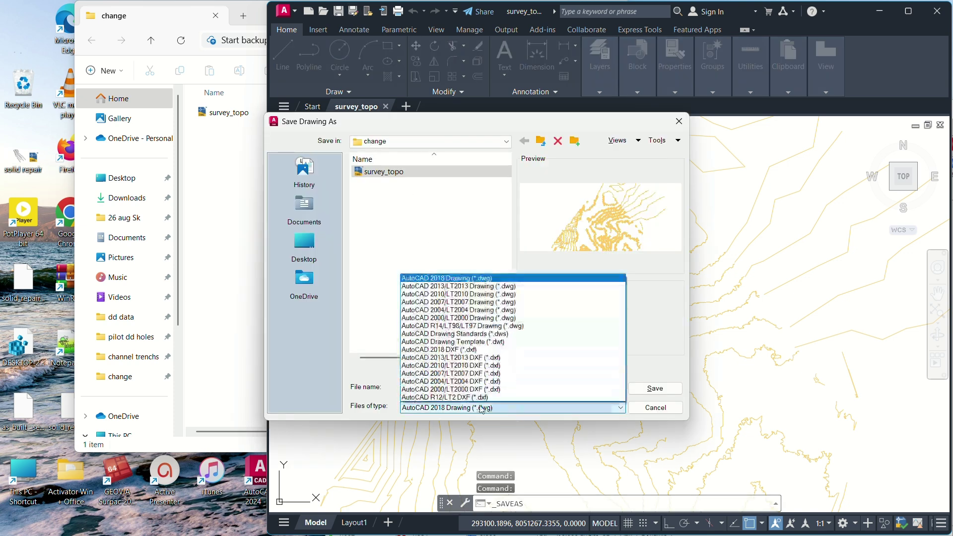
{"action": "left_click", "coordinate": [454, 374]}
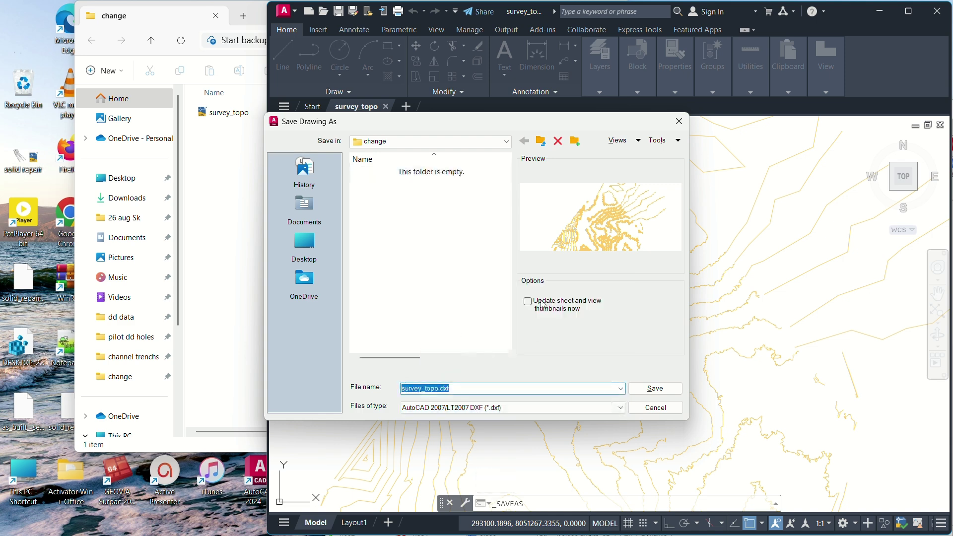
{"action": "left_click", "coordinate": [661, 387]}
{"action": "left_click", "coordinate": [215, 162]}
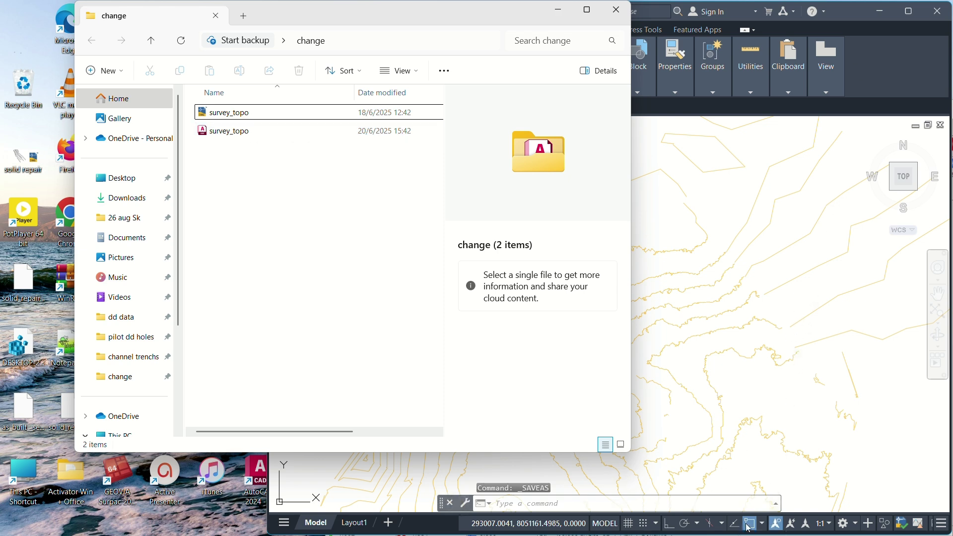
{"action": "left_click", "coordinate": [802, 271]}
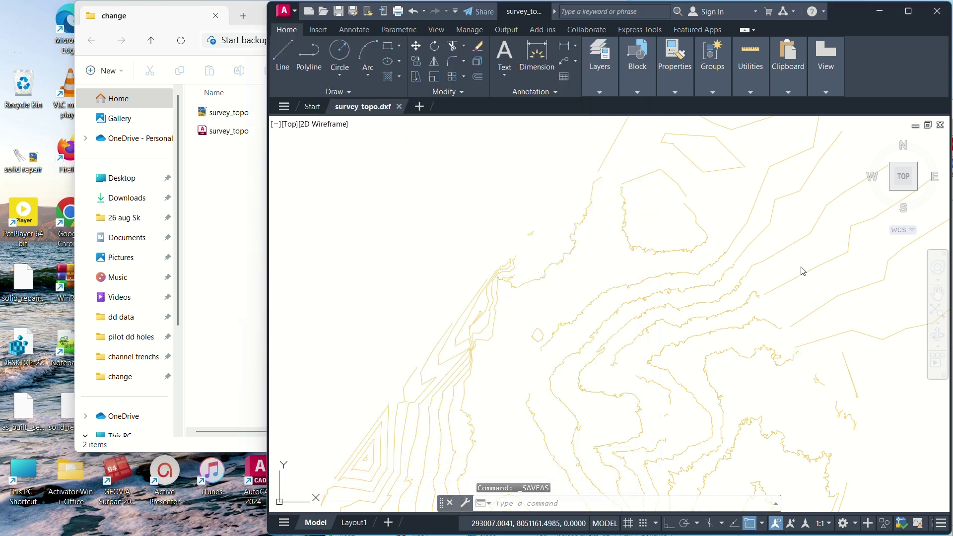
Step: Close the survey_topo.dxf drawing in AutoCAD without saving changes and bring Surpac forward
{"action": "left_click", "coordinate": [400, 107]}
{"action": "left_click", "coordinate": [652, 305]}
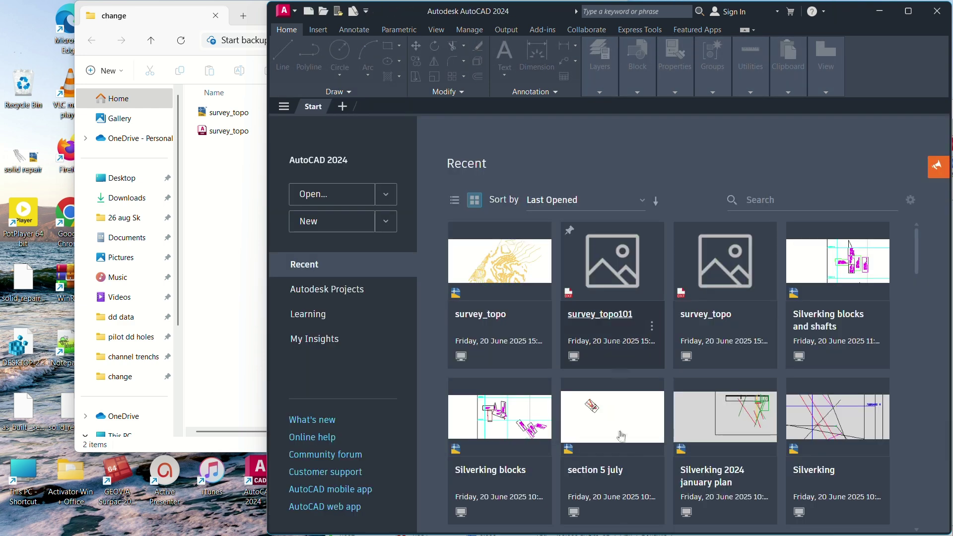
{"action": "left_click", "coordinate": [879, 11]}
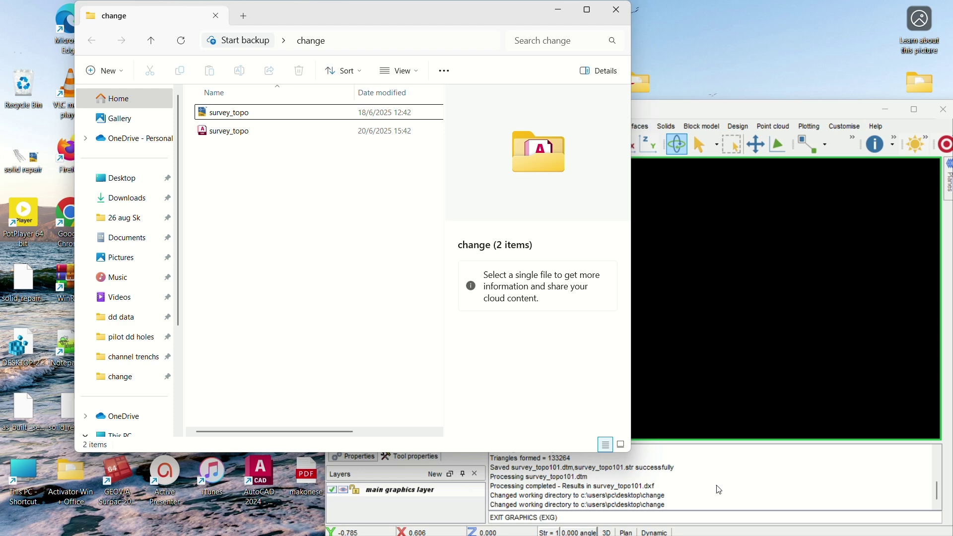
{"action": "left_click", "coordinate": [710, 325]}
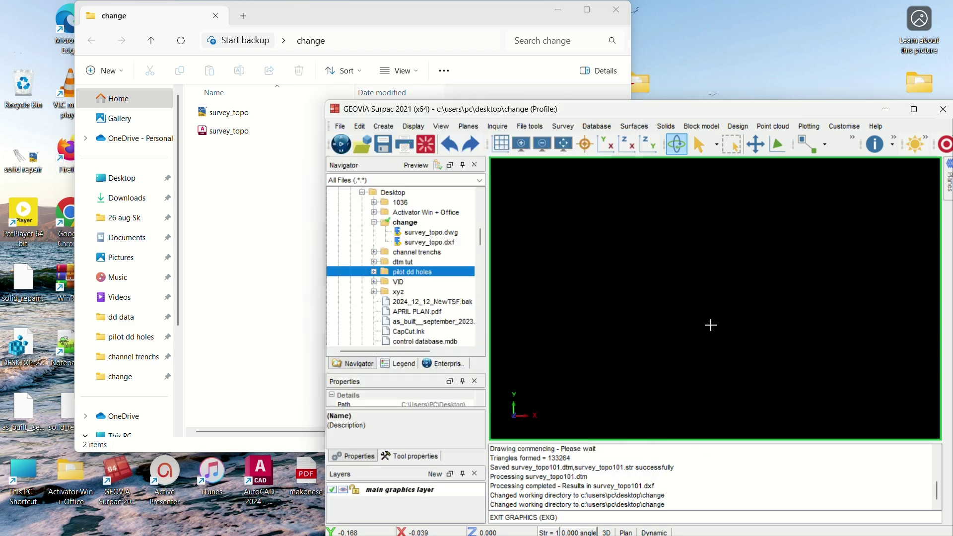
Step: Drag survey_topo.dxf from the change folder into the maximized Surpac graphics view
{"action": "left_click", "coordinate": [410, 223]}
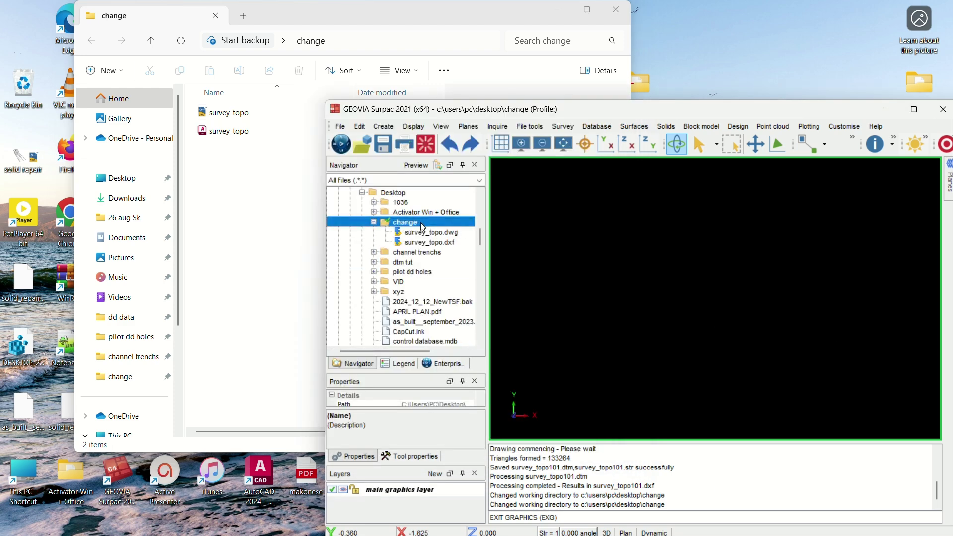
{"action": "left_click", "coordinate": [424, 242]}
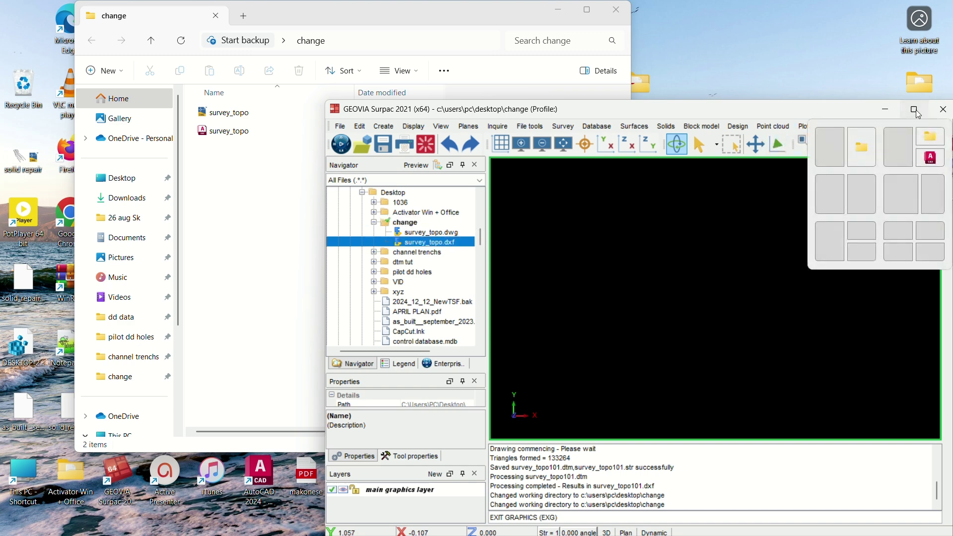
{"action": "left_click", "coordinate": [922, 116]}
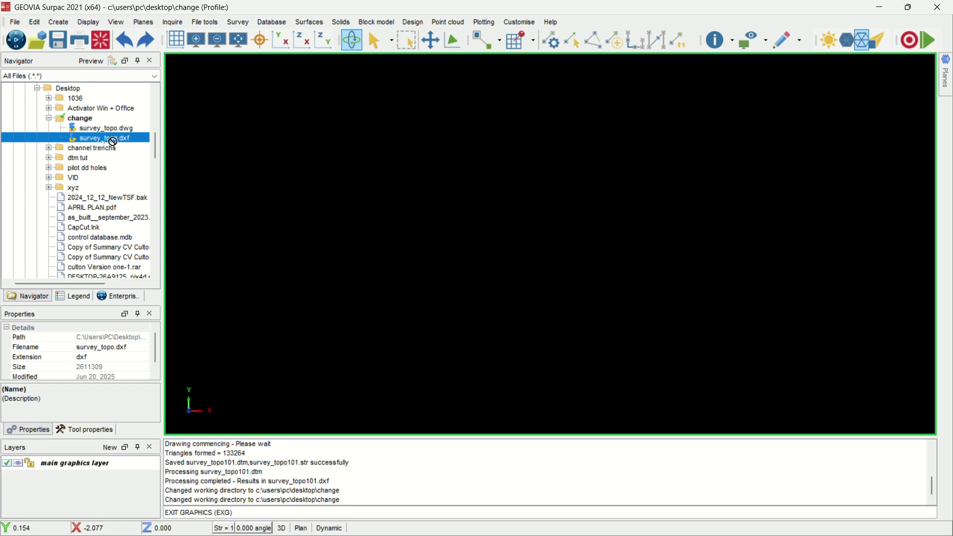
{"action": "left_click_drag", "start_coordinate": [112, 142], "coordinate": [316, 155]}
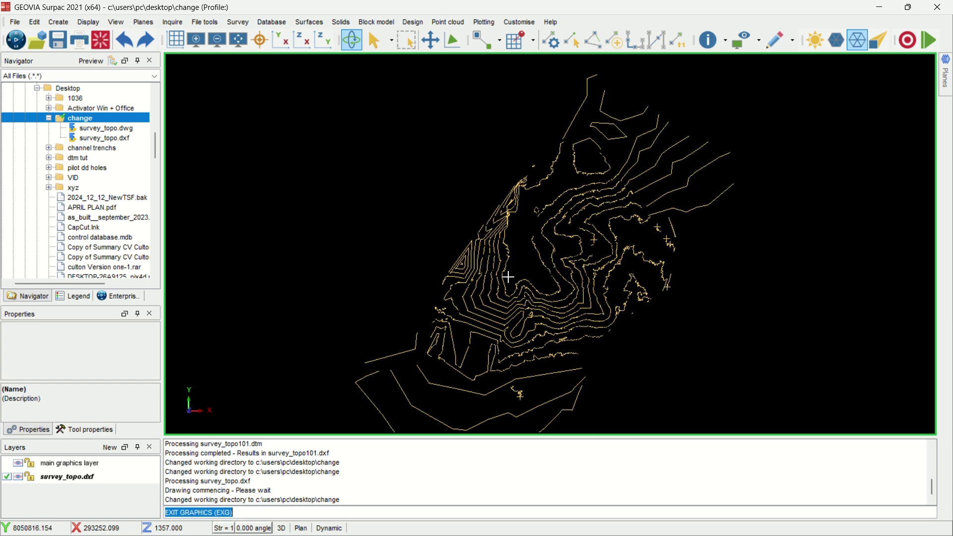
{"action": "scroll", "coordinate": [508, 276], "scroll_direction": "down", "scroll_amount": 2}
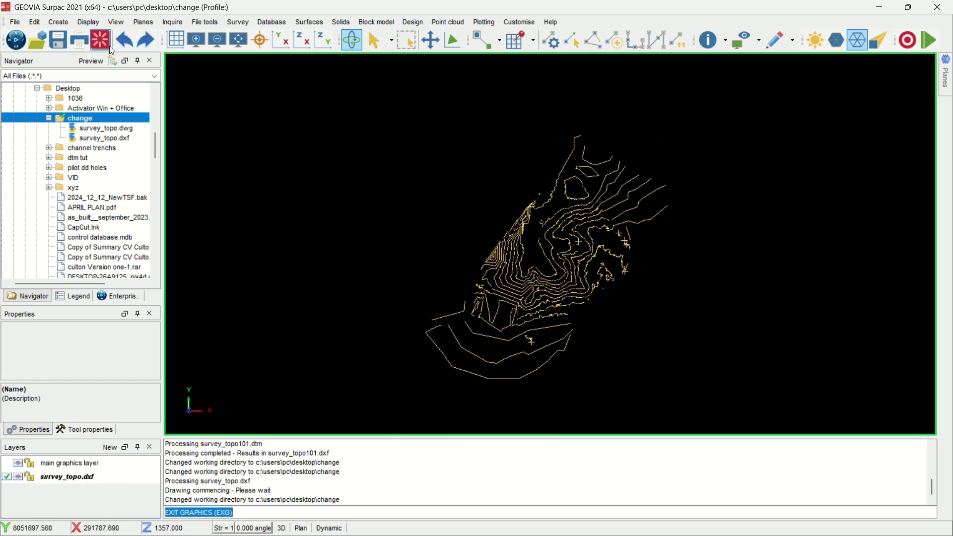
Step: Save the contour layer as survey_topo101.str using the Surpac String Files format
{"action": "left_click", "coordinate": [58, 39]}
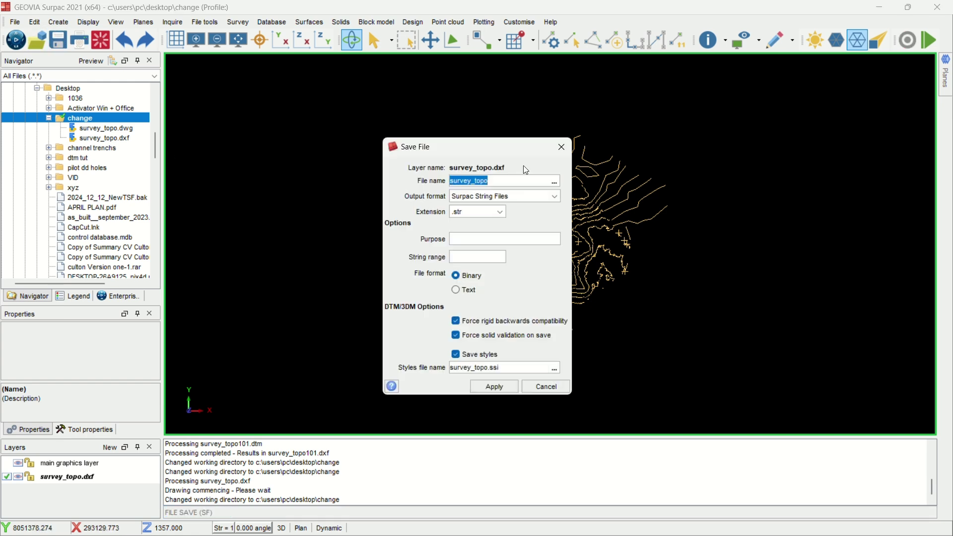
{"action": "left_click", "coordinate": [510, 182]}
{"action": "type", "text": "1"}
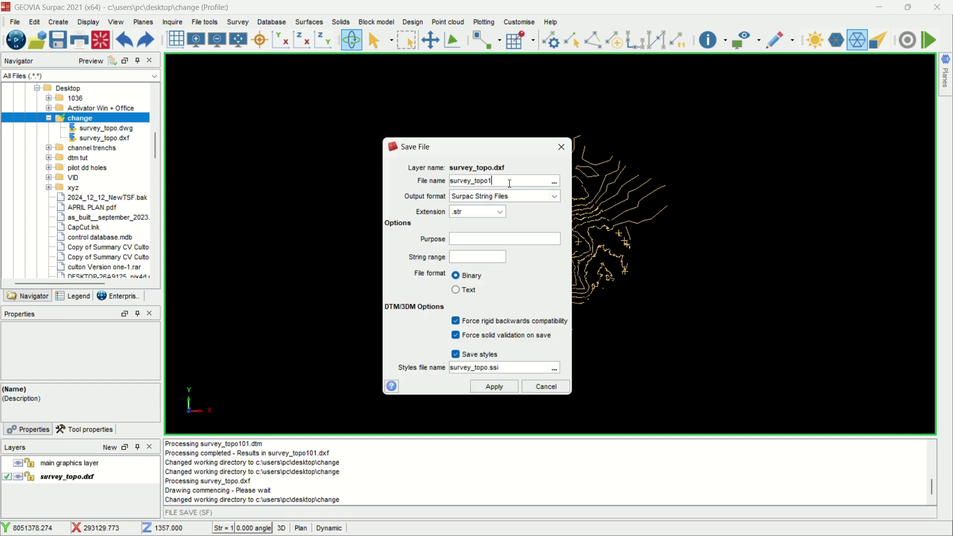
{"action": "type", "text": "01"}
{"action": "left_click", "coordinate": [501, 212]}
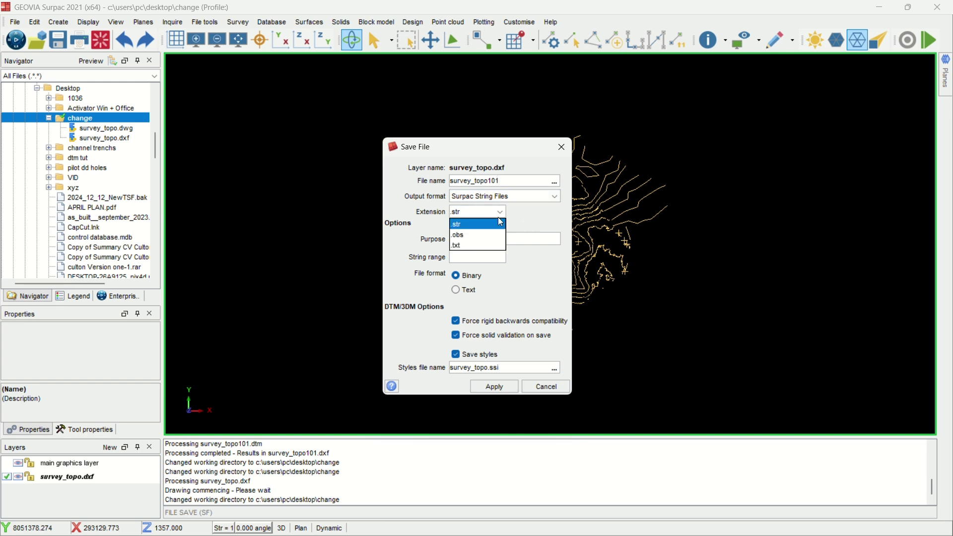
{"action": "left_click", "coordinate": [500, 224]}
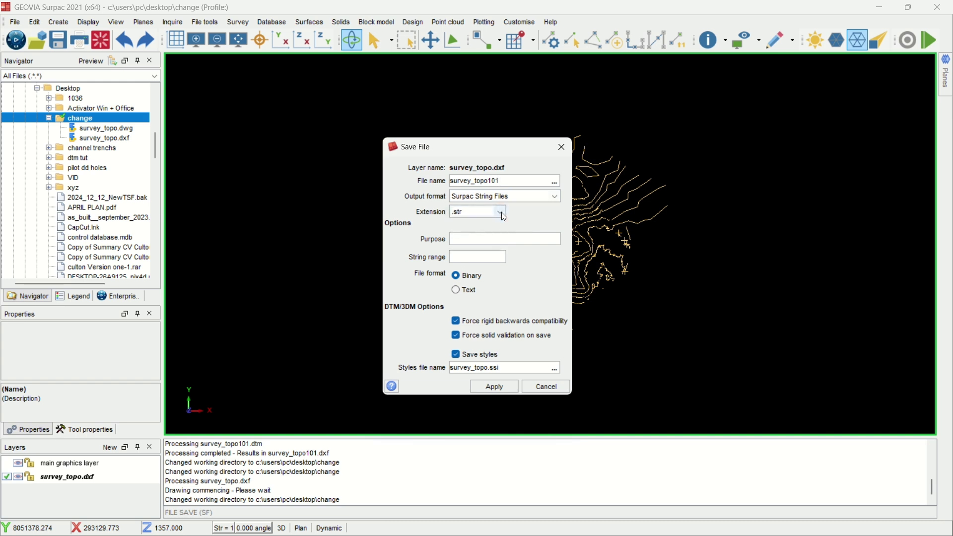
{"action": "left_click", "coordinate": [555, 197]}
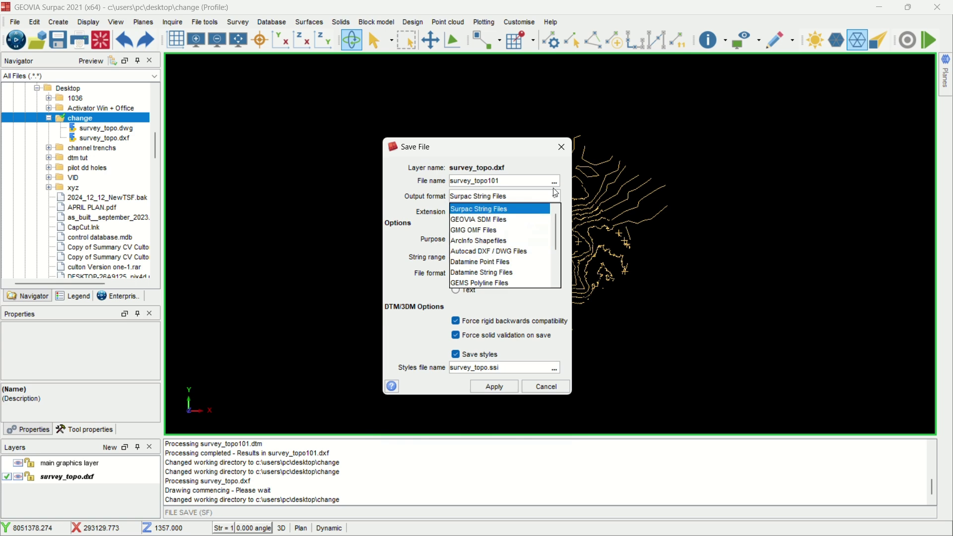
{"action": "left_click", "coordinate": [533, 181]}
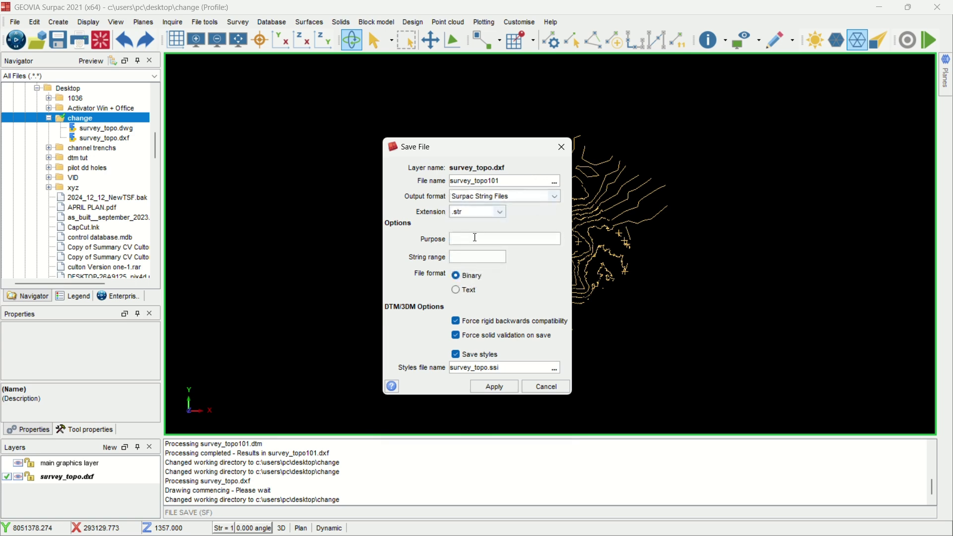
{"action": "left_click", "coordinate": [495, 387]}
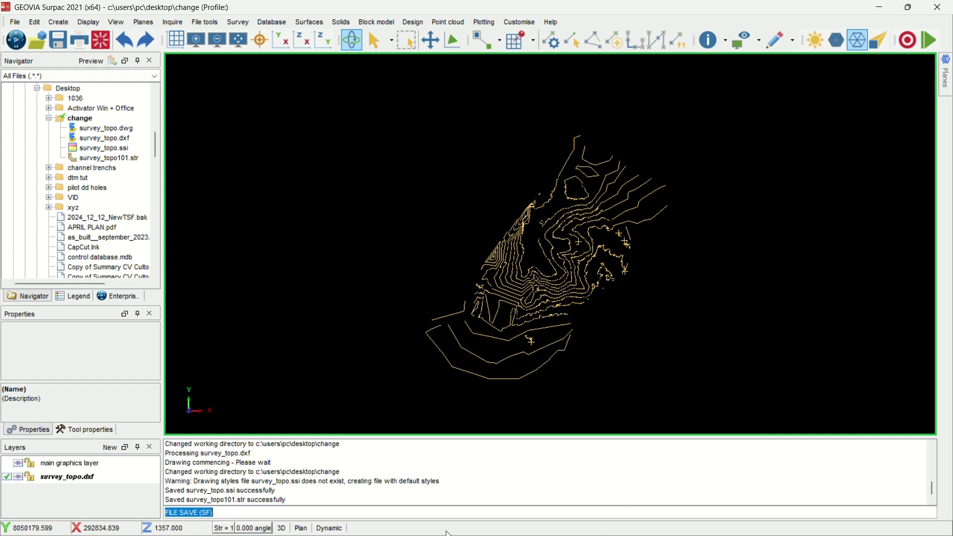
Step: Reset the graphics and drag survey_topo101.str from the Navigator into the view
{"action": "left_click", "coordinate": [908, 7]}
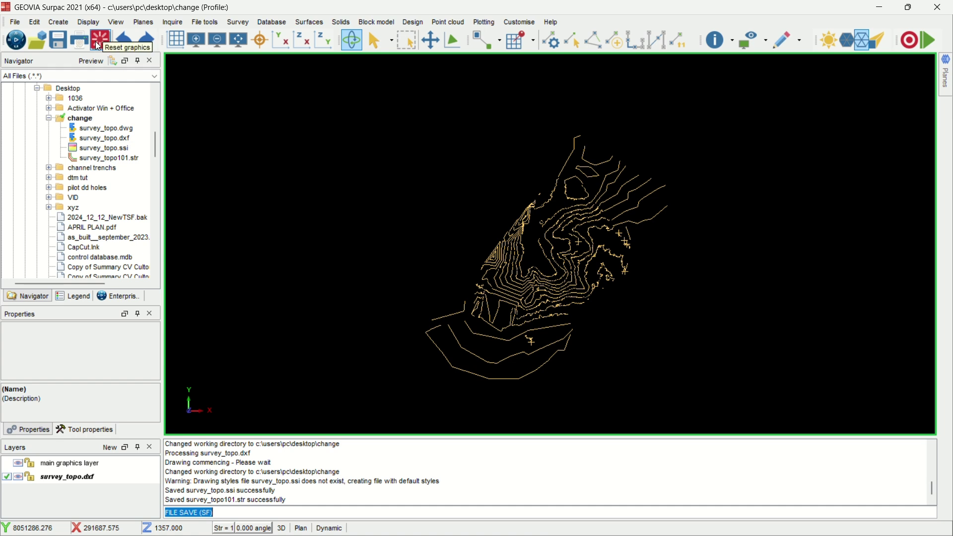
{"action": "left_click", "coordinate": [98, 45]}
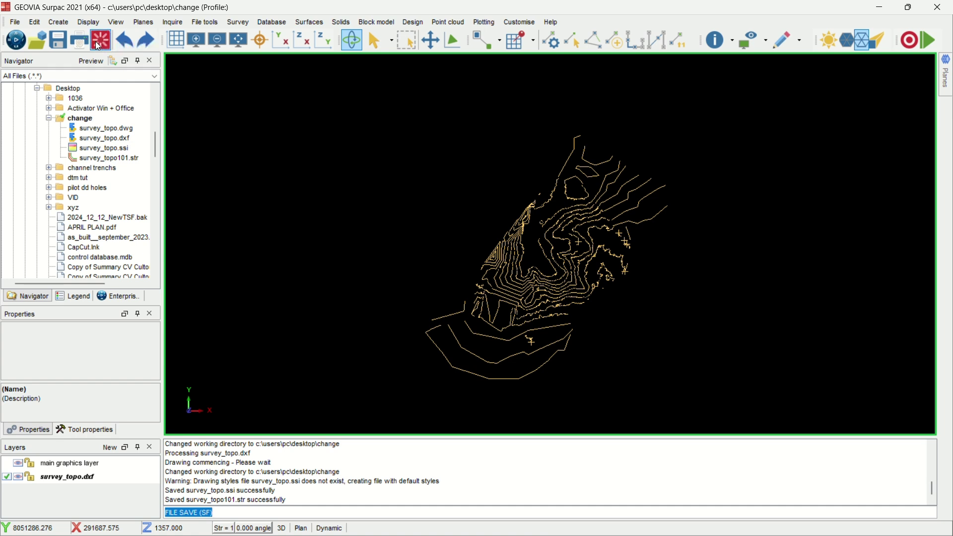
{"action": "left_click", "coordinate": [118, 157]}
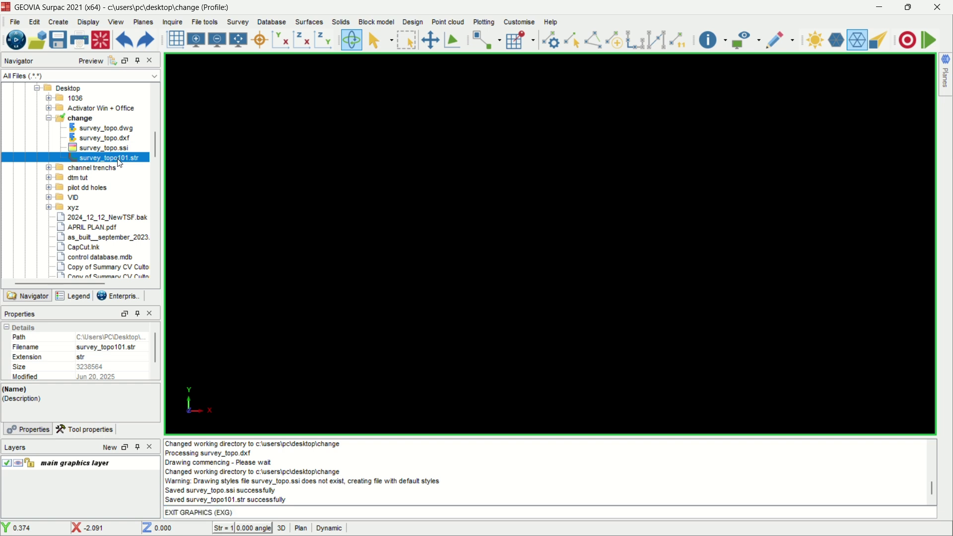
{"action": "left_click_drag", "start_coordinate": [119, 160], "coordinate": [284, 286]}
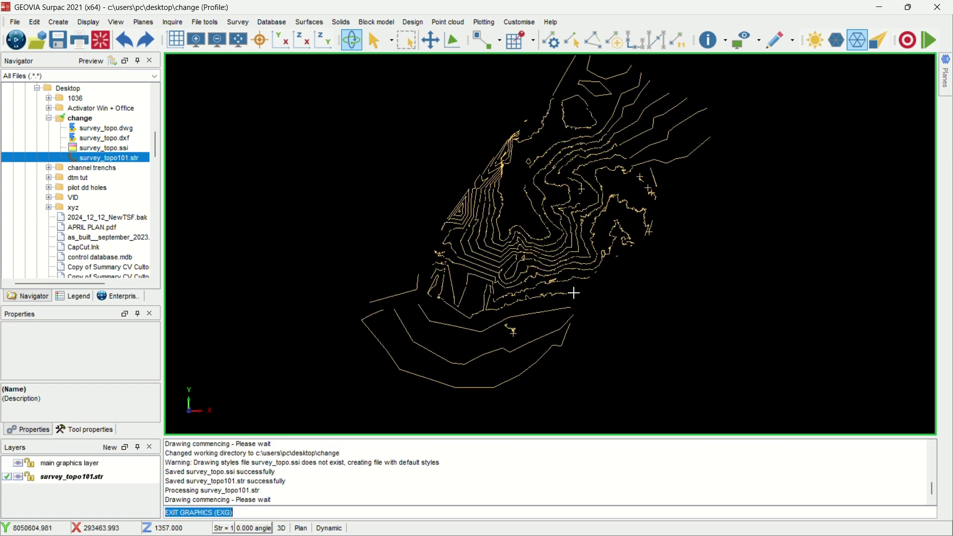
Step: Export survey_topo101.str through String file to DXF as an ACAD Ver10 3D DXF
{"action": "left_click", "coordinate": [17, 25]}
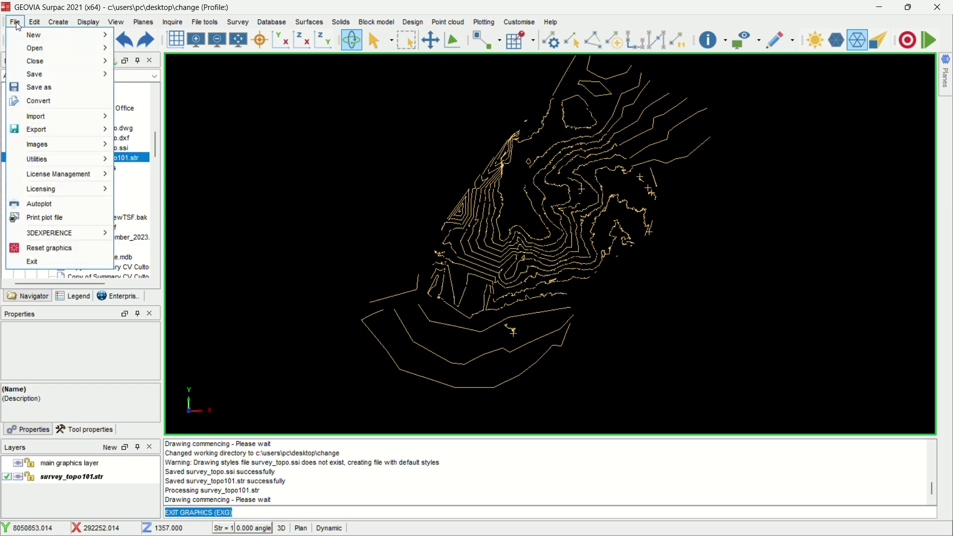
{"action": "mouse_move", "coordinate": [55, 130]}
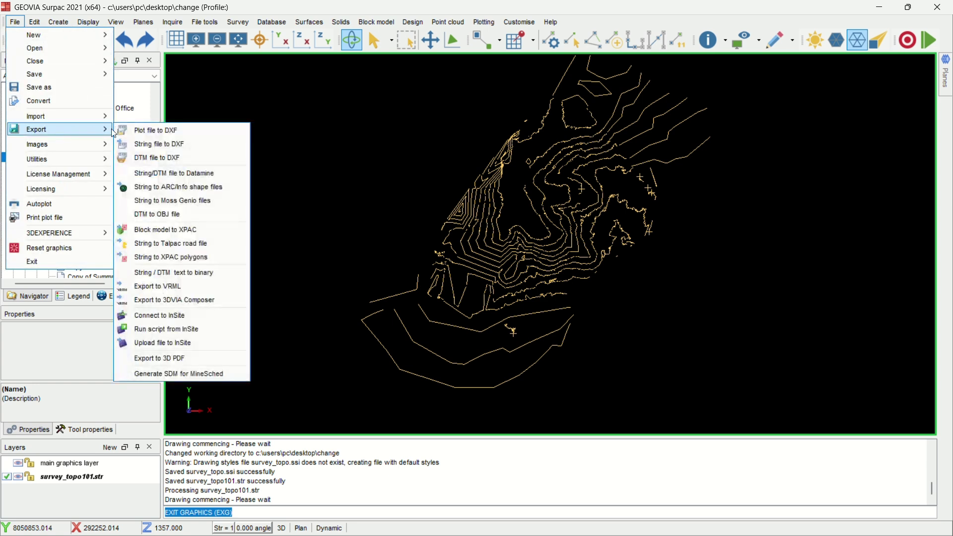
{"action": "left_click", "coordinate": [157, 145]}
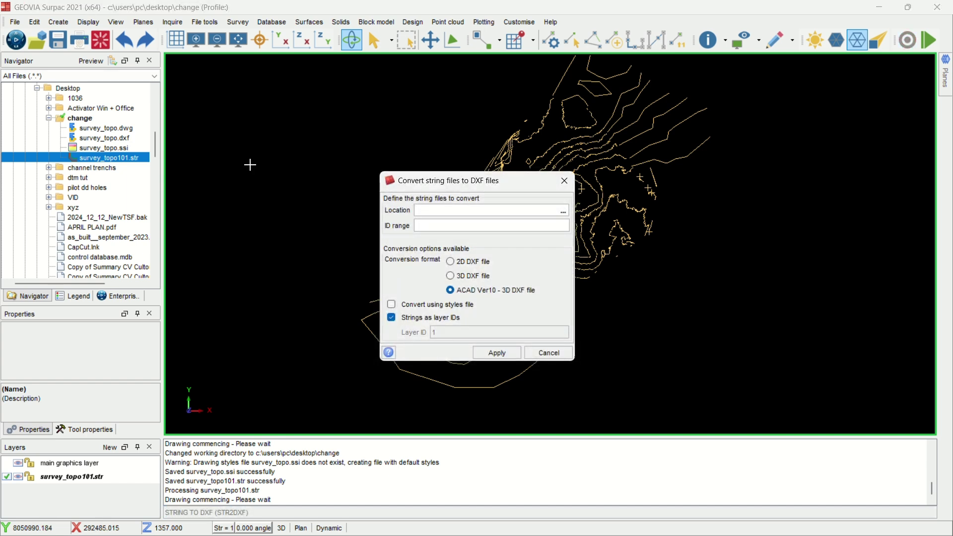
{"action": "left_click", "coordinate": [564, 212]}
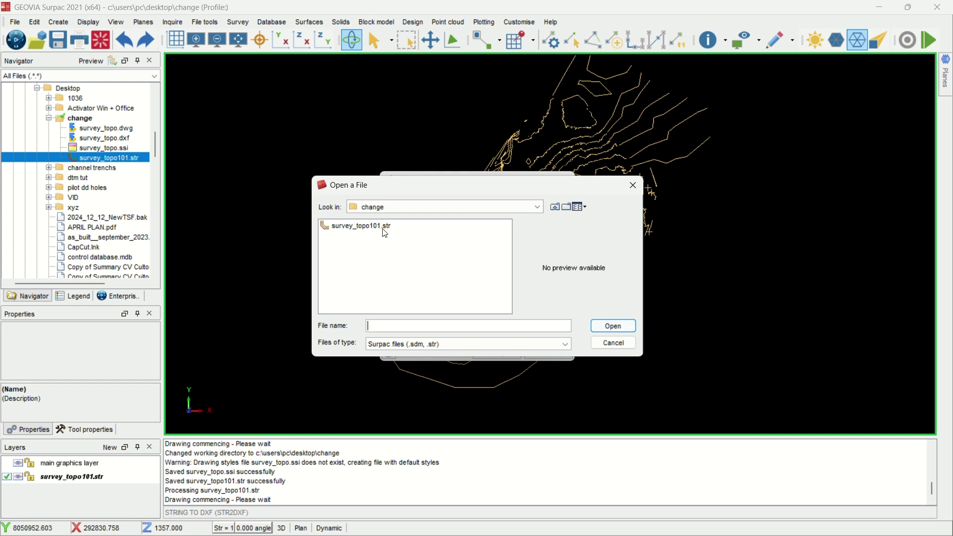
{"action": "left_click", "coordinate": [382, 226]}
{"action": "left_click", "coordinate": [613, 327]}
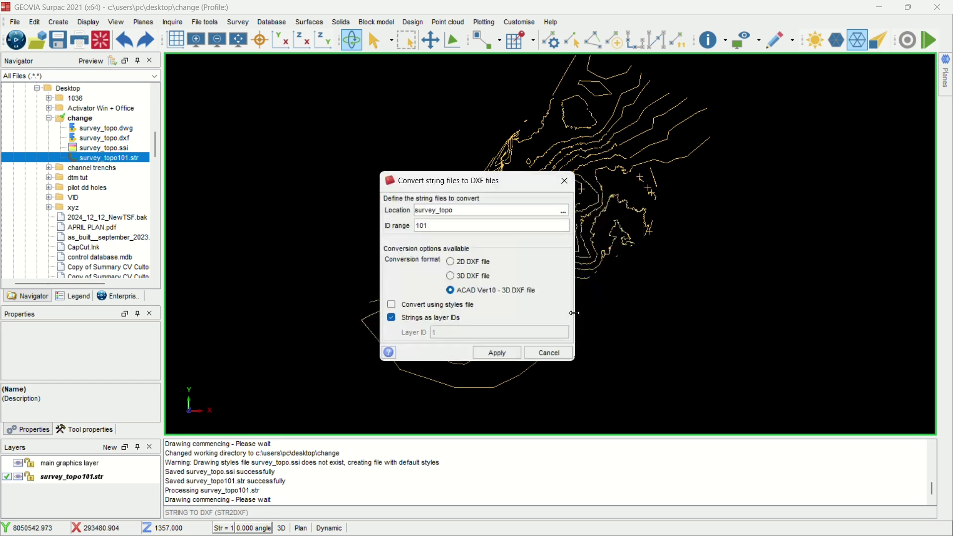
{"action": "left_click", "coordinate": [502, 353]}
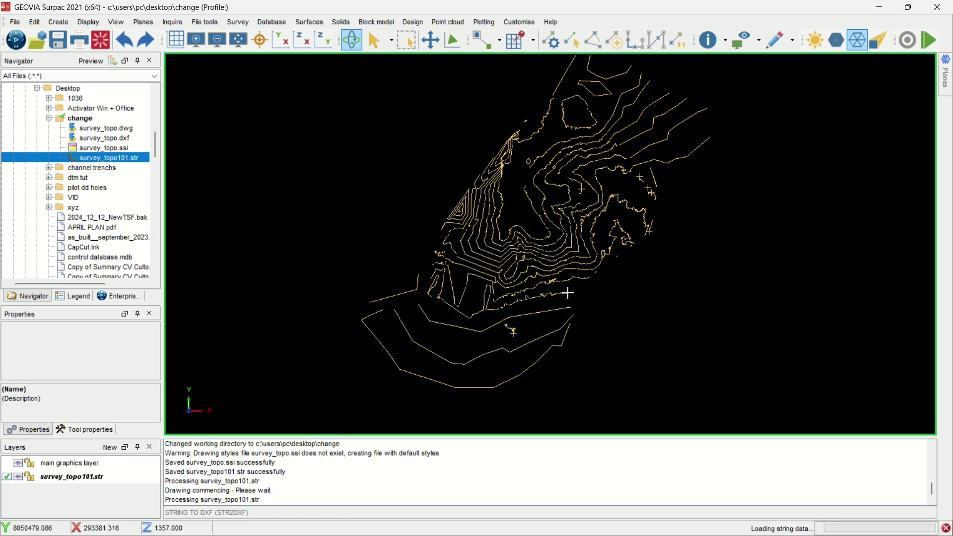
{"action": "left_click", "coordinate": [916, 9]}
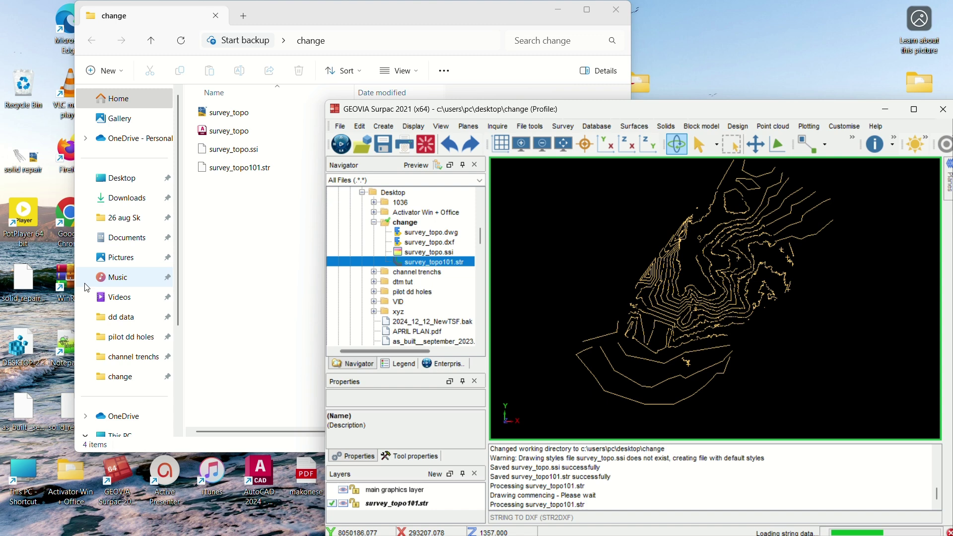
Step: Check in Explorer that survey_topo101 is a 5.59 MB DXF, then maximize Surpac again
{"action": "left_click", "coordinate": [233, 256]}
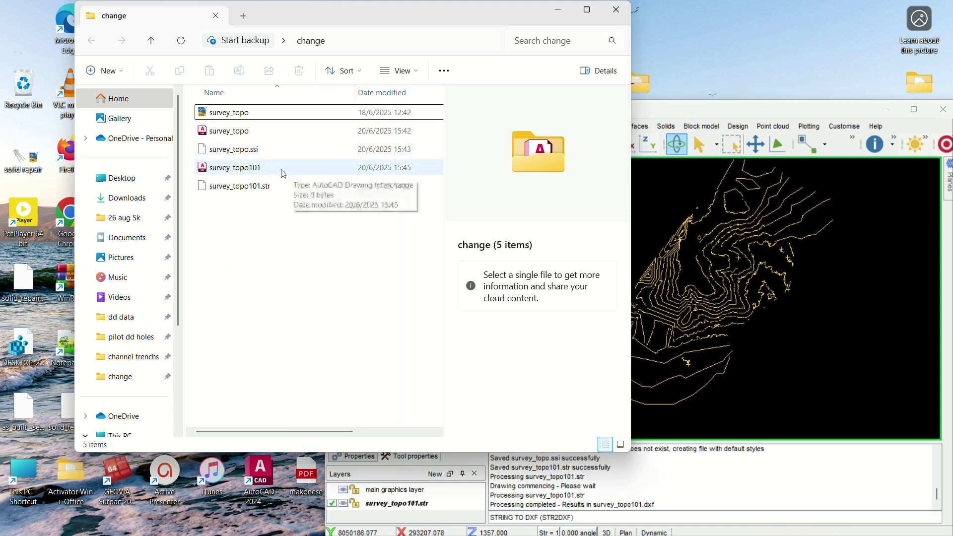
{"action": "left_click", "coordinate": [295, 175]}
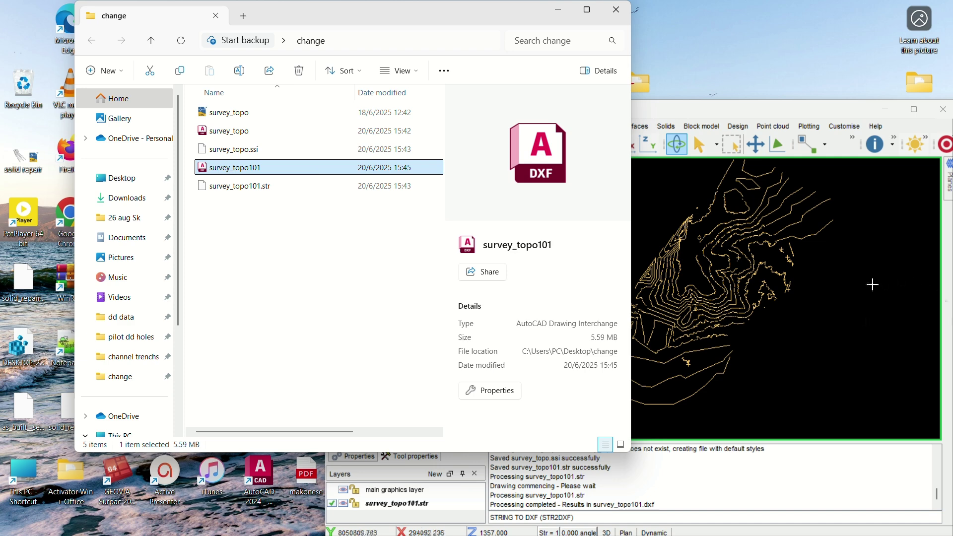
{"action": "left_click", "coordinate": [771, 241]}
{"action": "left_click", "coordinate": [904, 110]}
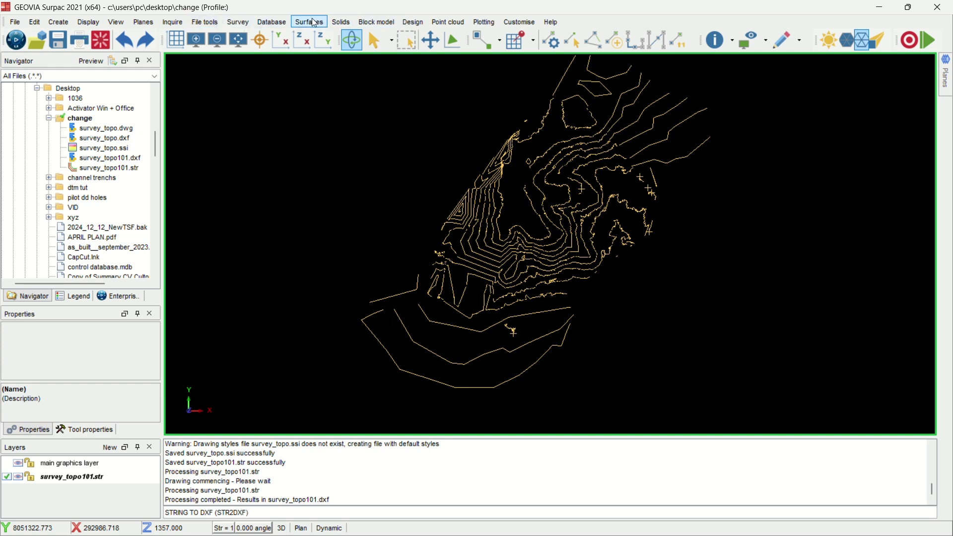
Step: Create a DTM from the contour layer with the breakline test off, and tilt it in 3D
{"action": "left_click", "coordinate": [325, 22]}
{"action": "left_click", "coordinate": [331, 36]}
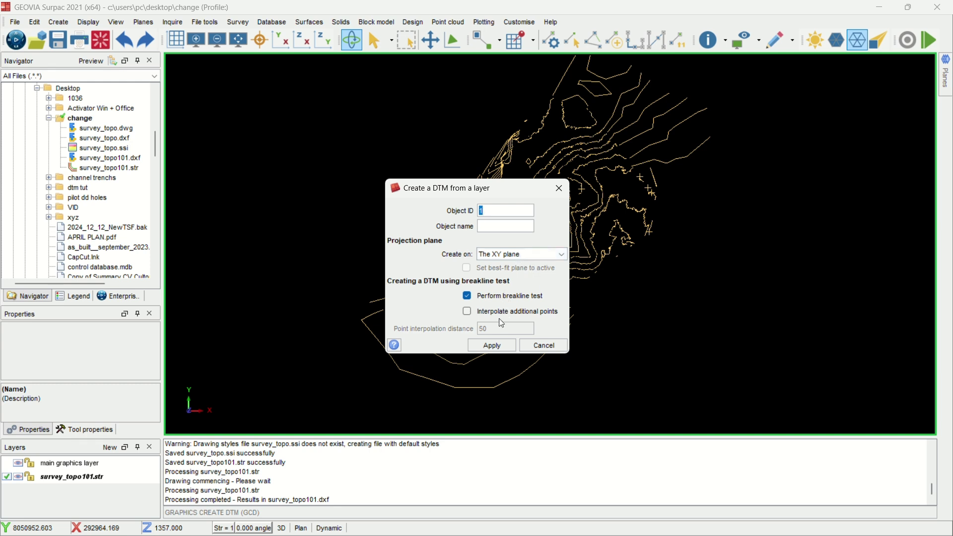
{"action": "left_click", "coordinate": [467, 295]}
{"action": "left_click", "coordinate": [491, 344]}
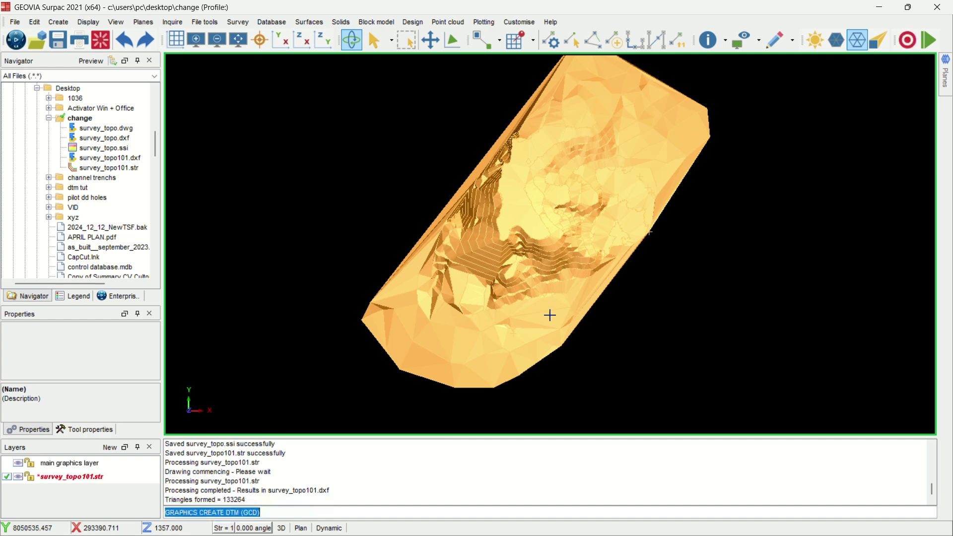
{"action": "mouse_move", "coordinate": [549, 315]}
{"action": "left_mouse_down"}
{"action": "mouse_move", "coordinate": [531, 204]}
{"action": "mouse_move", "coordinate": [536, 217]}
{"action": "mouse_move", "coordinate": [197, 120]}
{"action": "left_mouse_up"}
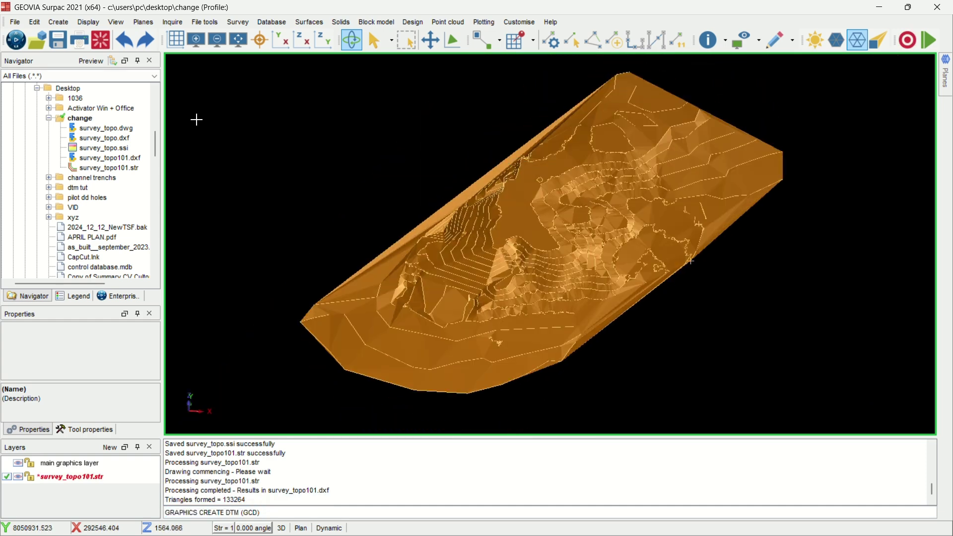
Step: Save the DTM as survey_topo102 and confirm the new files in the change folder
{"action": "left_click", "coordinate": [58, 40]}
{"action": "left_click", "coordinate": [507, 180]}
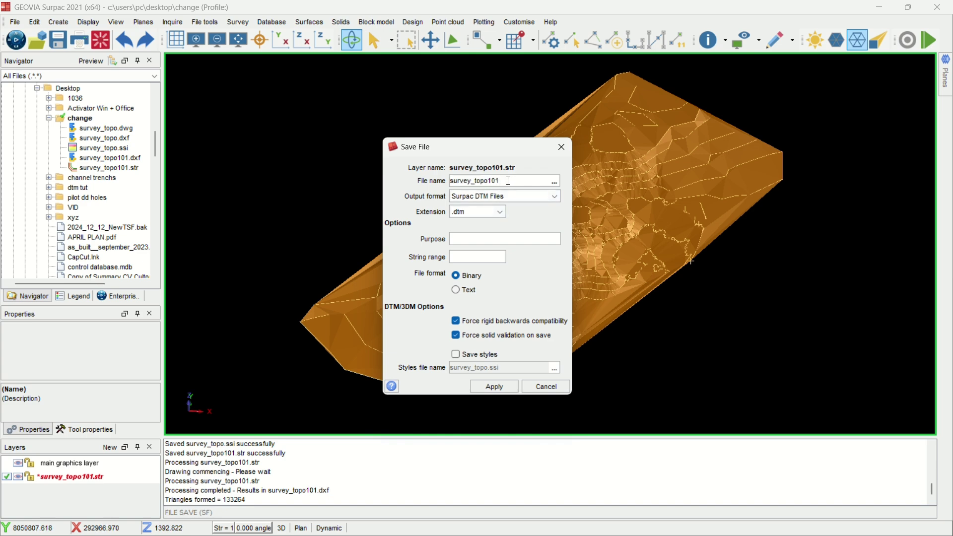
{"action": "left_click", "coordinate": [493, 386]}
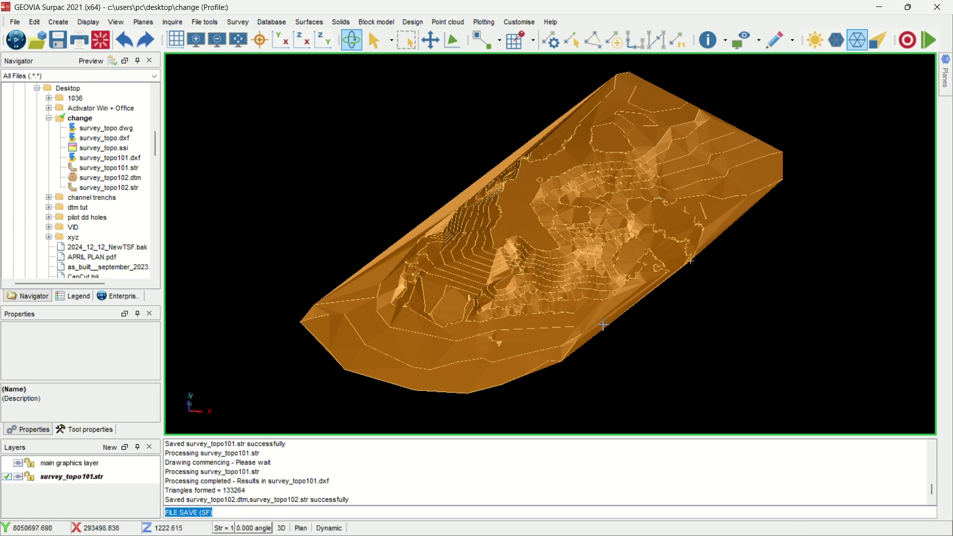
{"action": "left_click", "coordinate": [907, 7]}
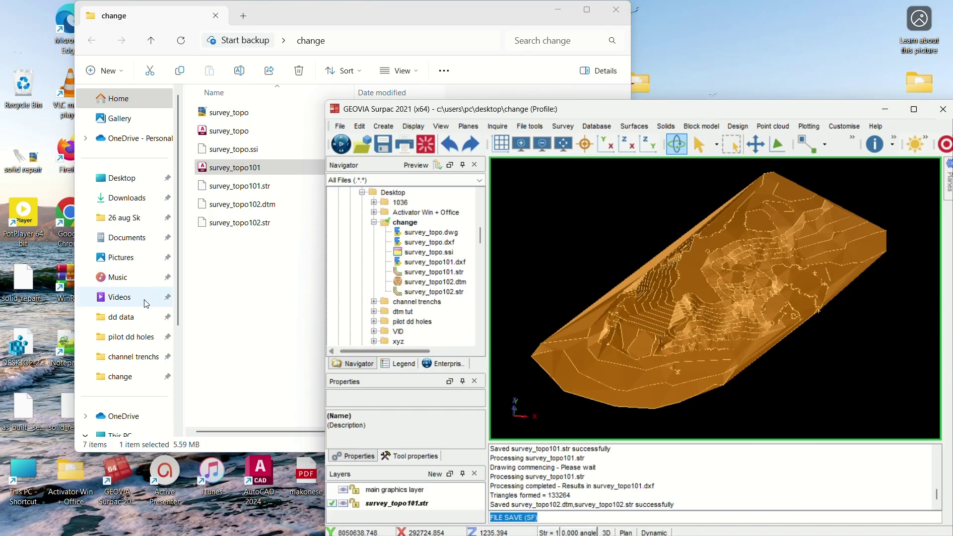
{"action": "left_click", "coordinate": [211, 285]}
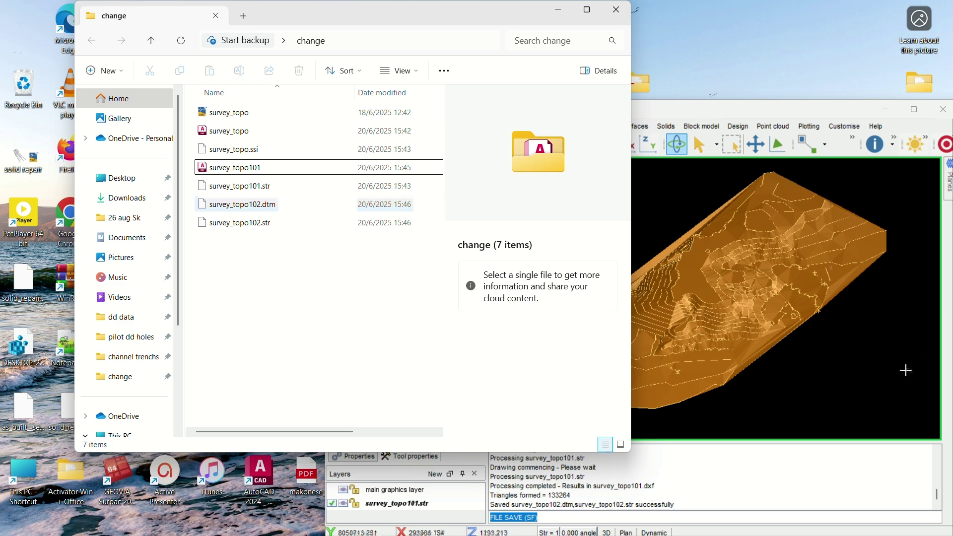
{"action": "left_click", "coordinate": [905, 370]}
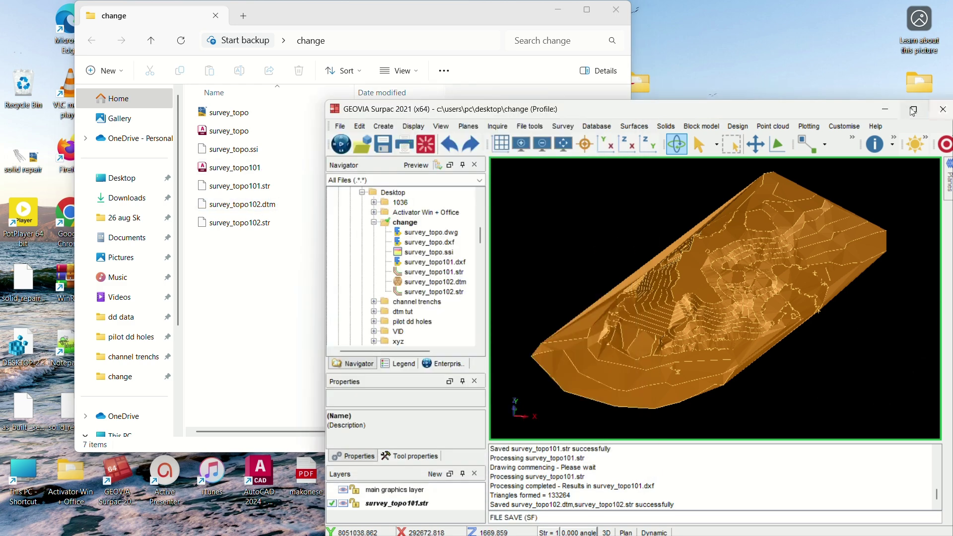
{"action": "left_click", "coordinate": [913, 110]}
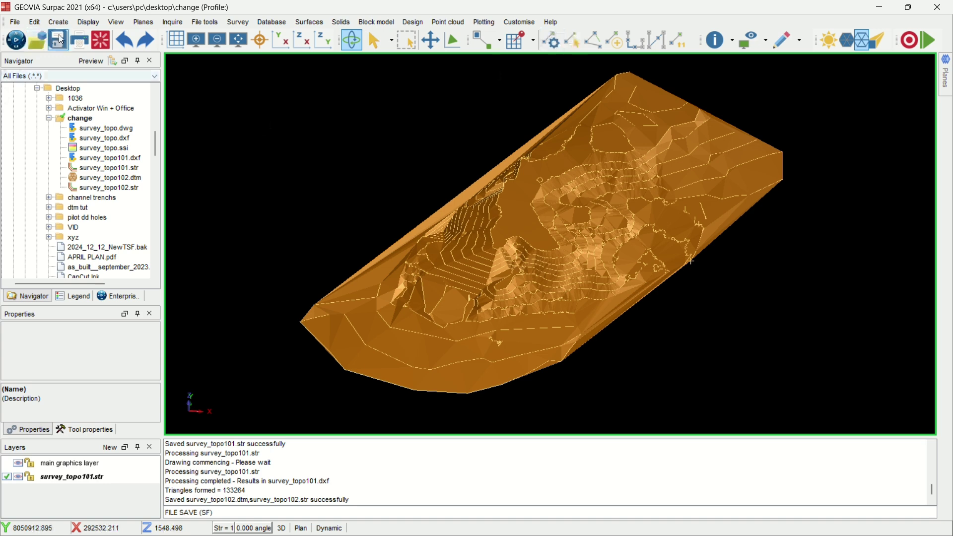
Step: Export survey_topo102.dtm to survey_topo102.dxf using the DTM to DXF command
{"action": "left_click", "coordinate": [15, 22]}
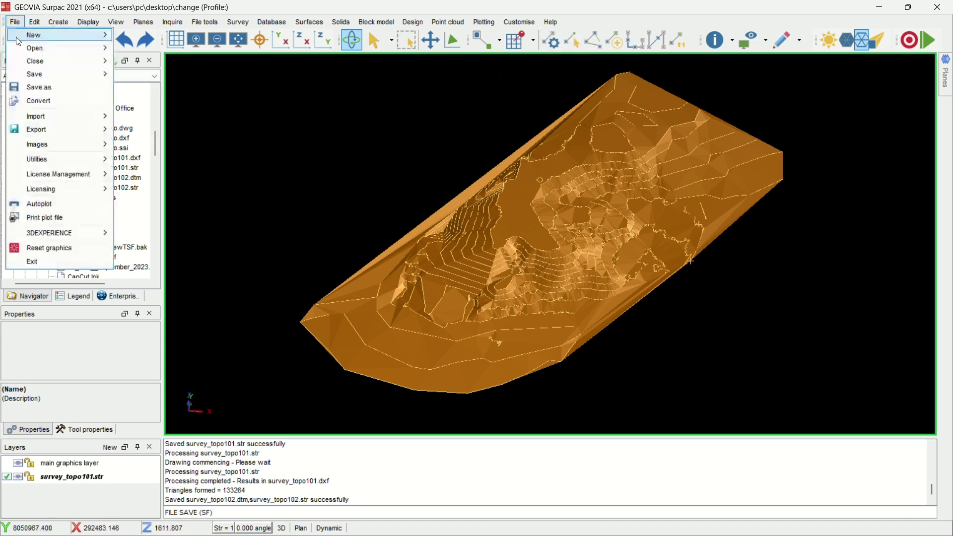
{"action": "mouse_move", "coordinate": [74, 129]}
{"action": "left_click", "coordinate": [181, 158]}
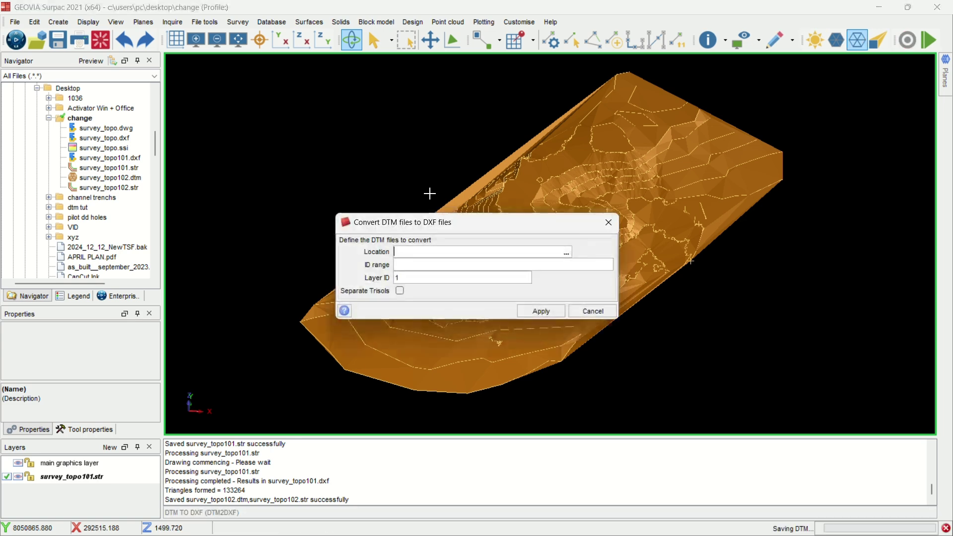
{"action": "left_click", "coordinate": [566, 253]}
{"action": "left_click", "coordinate": [375, 227]}
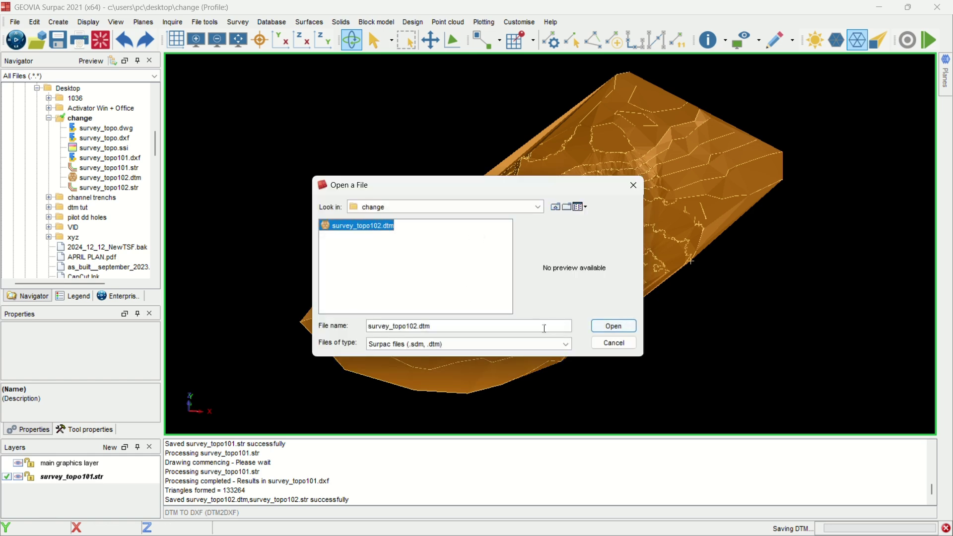
{"action": "left_click", "coordinate": [602, 328]}
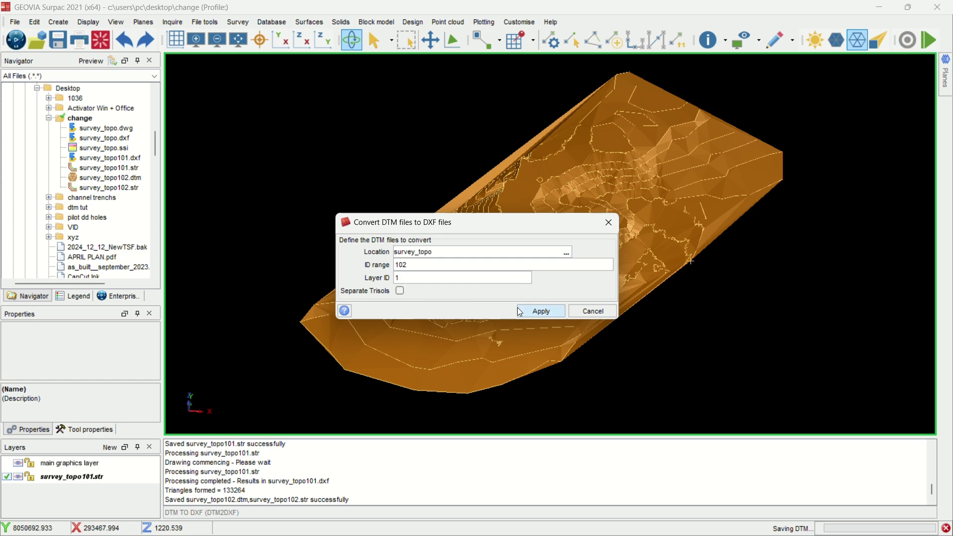
{"action": "left_click", "coordinate": [540, 311]}
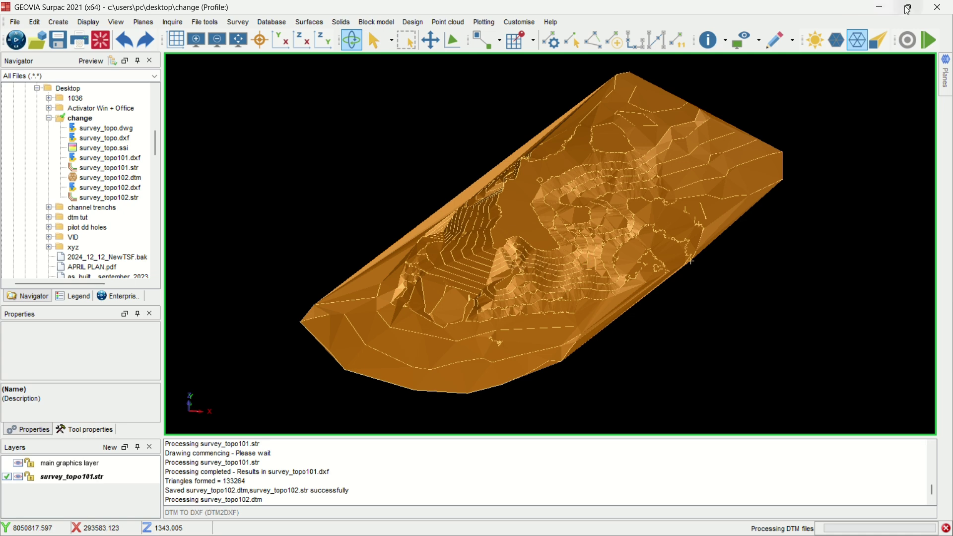
Step: Minimize Surpac and open survey_topo102.dxf from the change folder in AutoCAD
{"action": "left_click", "coordinate": [880, 11]}
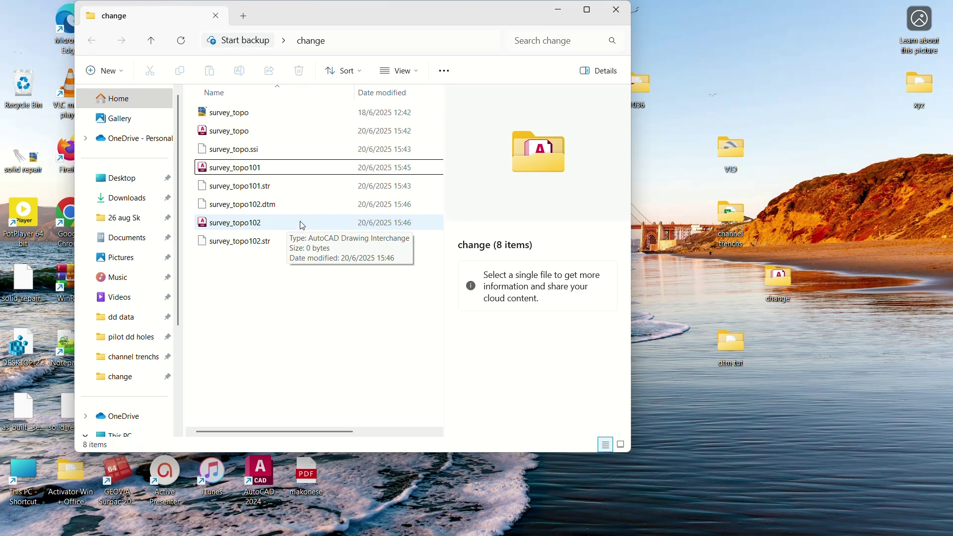
{"action": "double_click", "coordinate": [290, 223]}
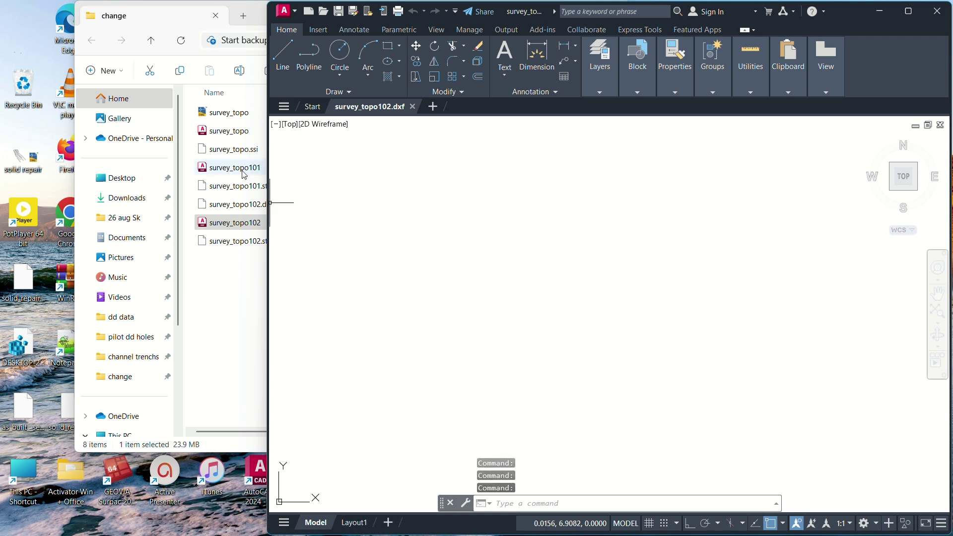
Step: Zoom to the extents of the survey_topo102 mesh, maximize AutoCAD, and select the 3D Basics workspace
{"action": "left_click", "coordinate": [937, 317]}
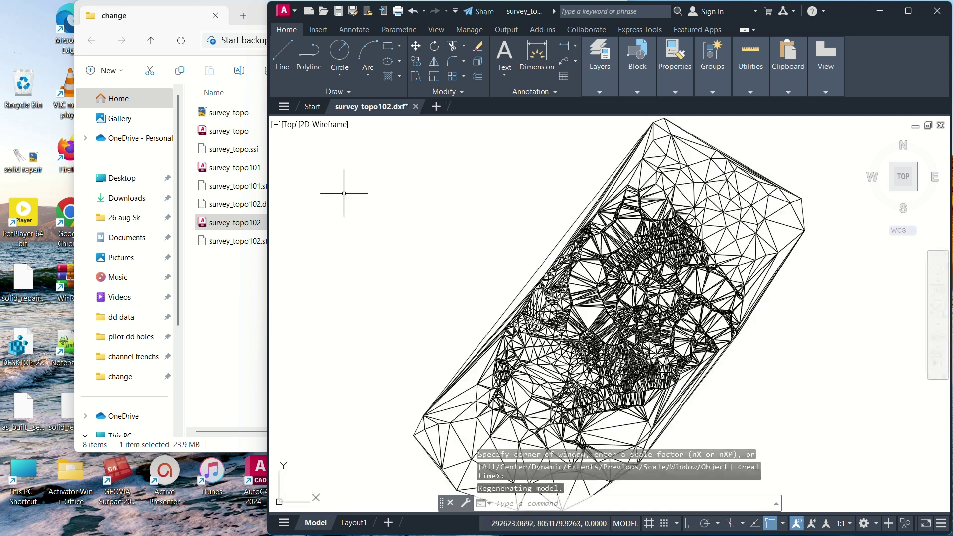
{"action": "scroll", "coordinate": [691, 292], "scroll_direction": "down", "scroll_amount": 3}
{"action": "scroll", "coordinate": [678, 292], "scroll_direction": "up", "scroll_amount": 1}
{"action": "scroll", "coordinate": [679, 292], "scroll_direction": "up", "scroll_amount": 2}
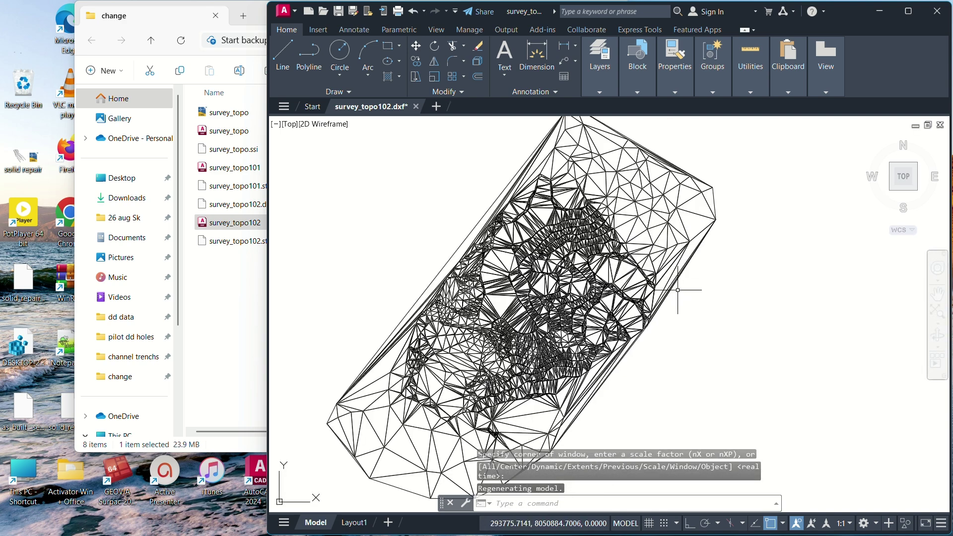
{"action": "scroll", "coordinate": [551, 258], "scroll_direction": "down", "scroll_amount": 2}
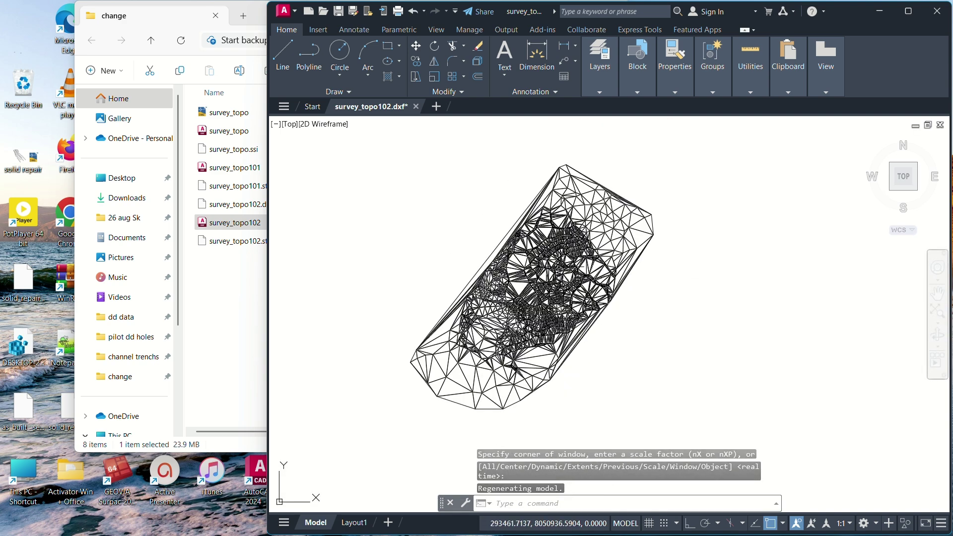
{"action": "left_click", "coordinate": [913, 15]}
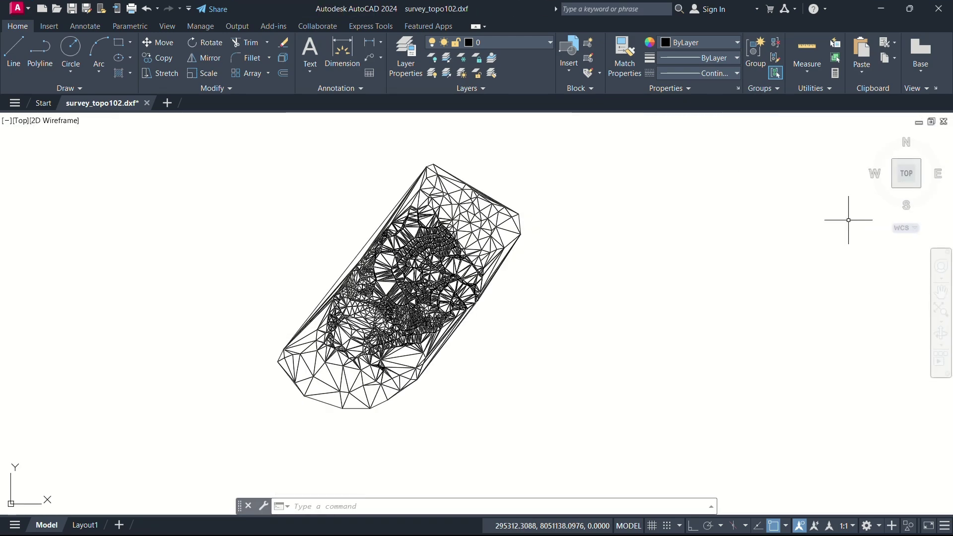
{"action": "left_click", "coordinate": [882, 525]}
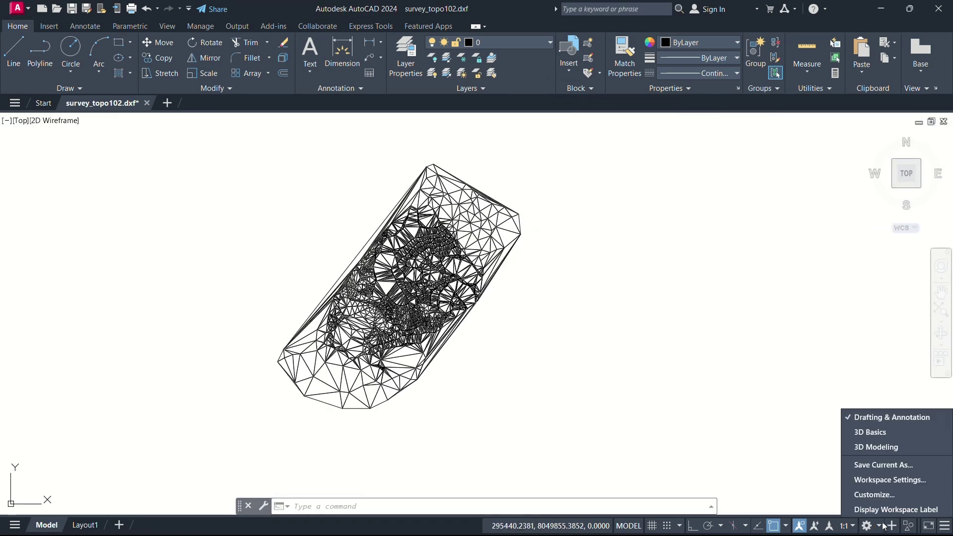
{"action": "left_click", "coordinate": [880, 436]}
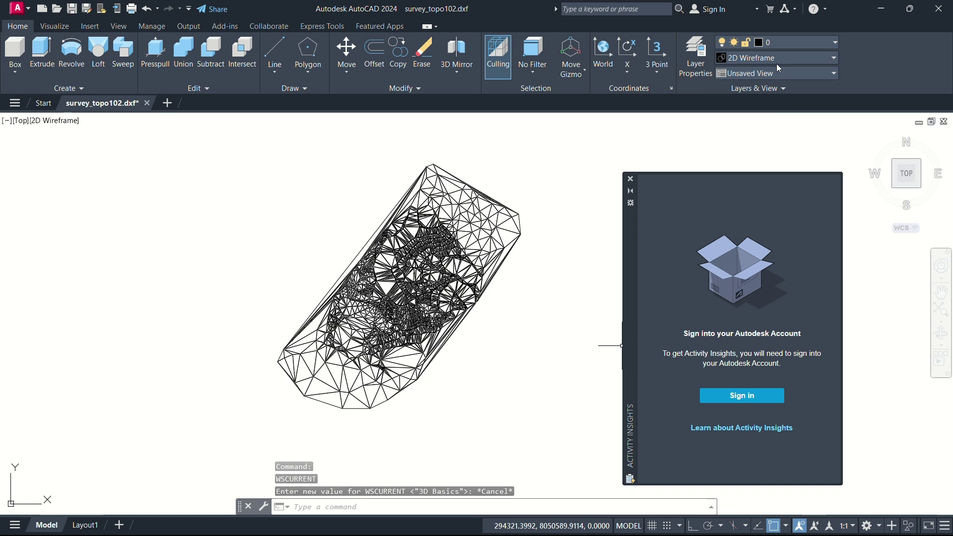
Step: Close Activity Insights and apply the Realistic visual style to the survey_topo102 surface
{"action": "left_click", "coordinate": [631, 178]}
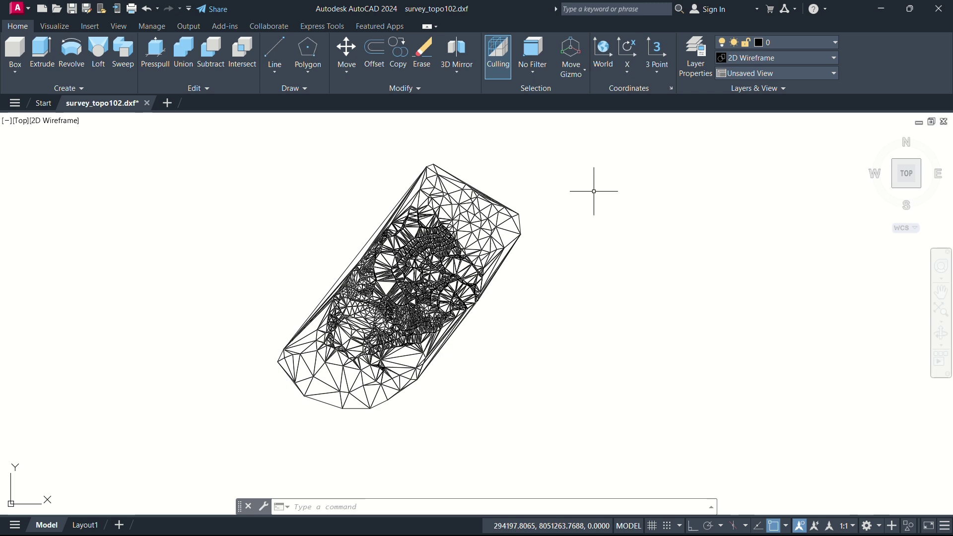
{"action": "left_click", "coordinate": [805, 56]}
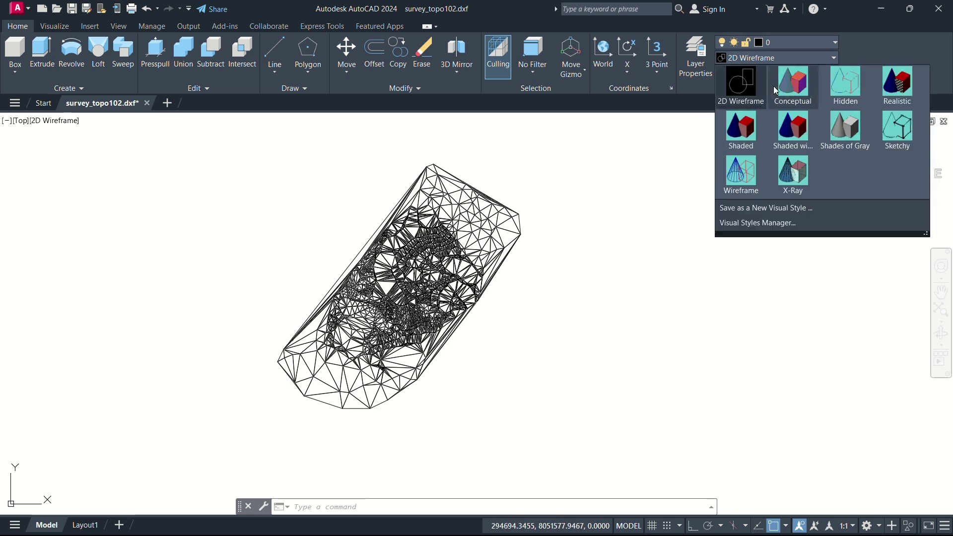
{"action": "left_click", "coordinate": [891, 92]}
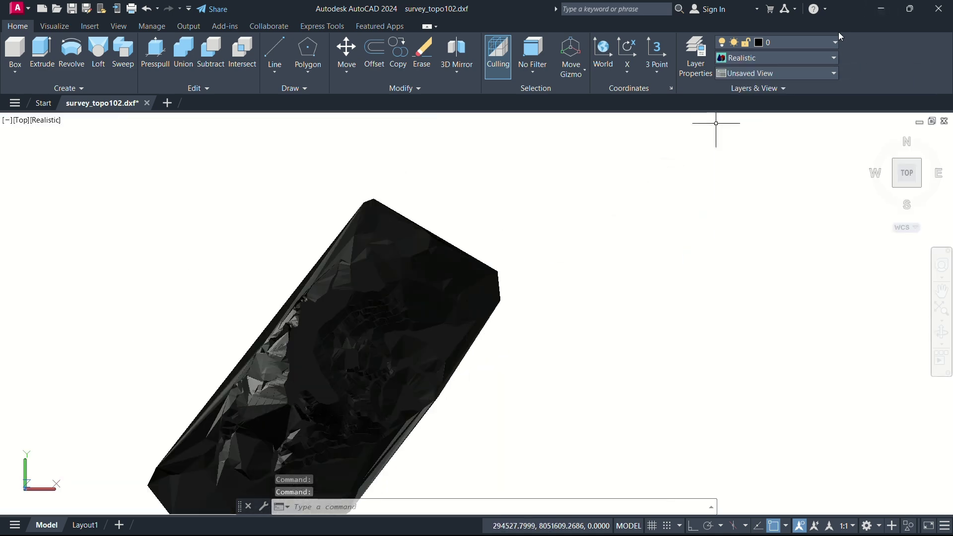
Step: Zoom out and back in, then orbit around the shaded survey_topo102 surface
{"action": "scroll", "coordinate": [377, 308], "scroll_direction": "down", "scroll_amount": 4}
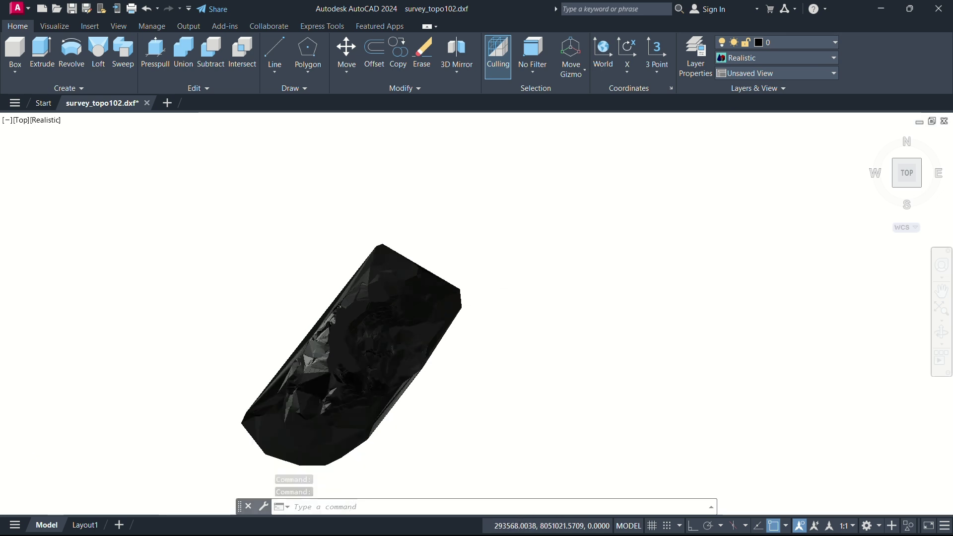
{"action": "scroll", "coordinate": [377, 347], "scroll_direction": "up", "scroll_amount": 5}
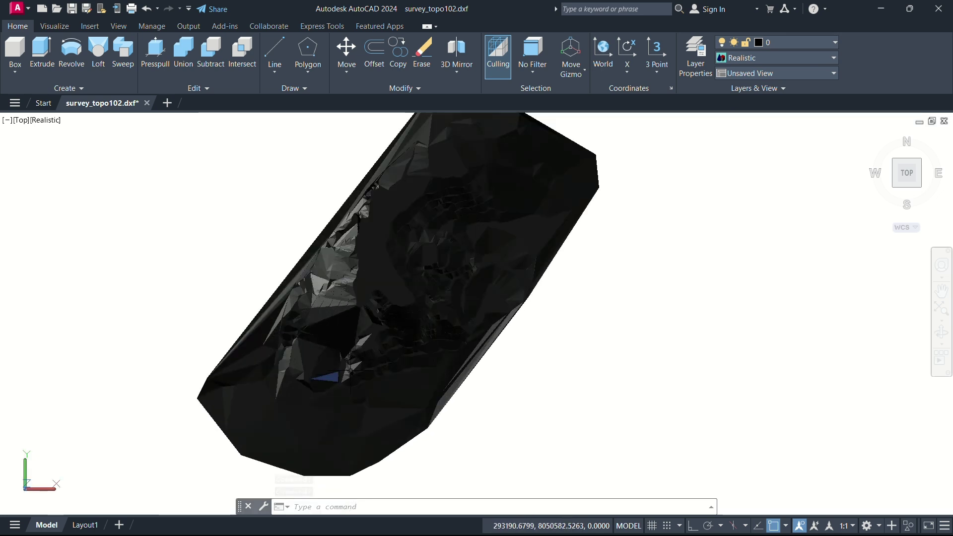
{"action": "left_click", "coordinate": [941, 333]}
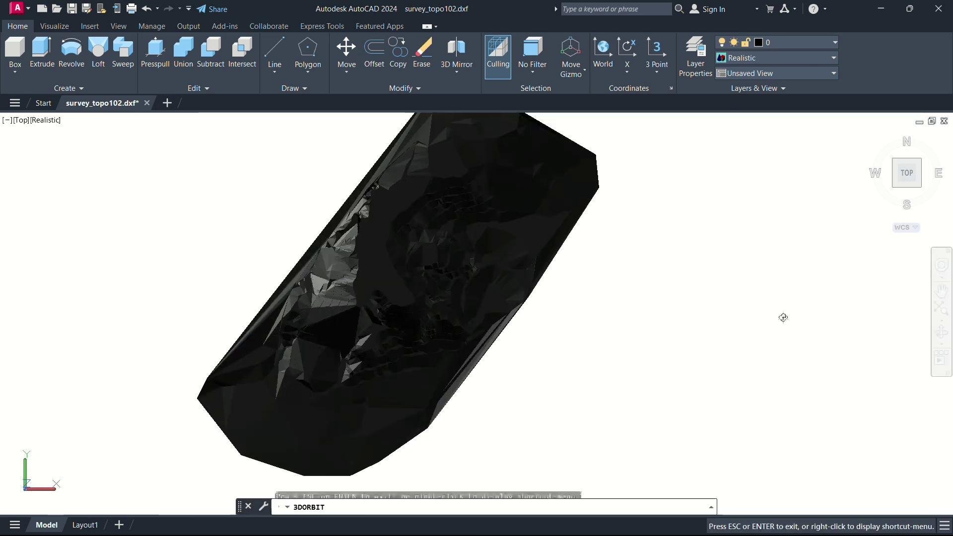
{"action": "right_click", "coordinate": [390, 287]}
{"action": "left_click", "coordinate": [603, 279]}
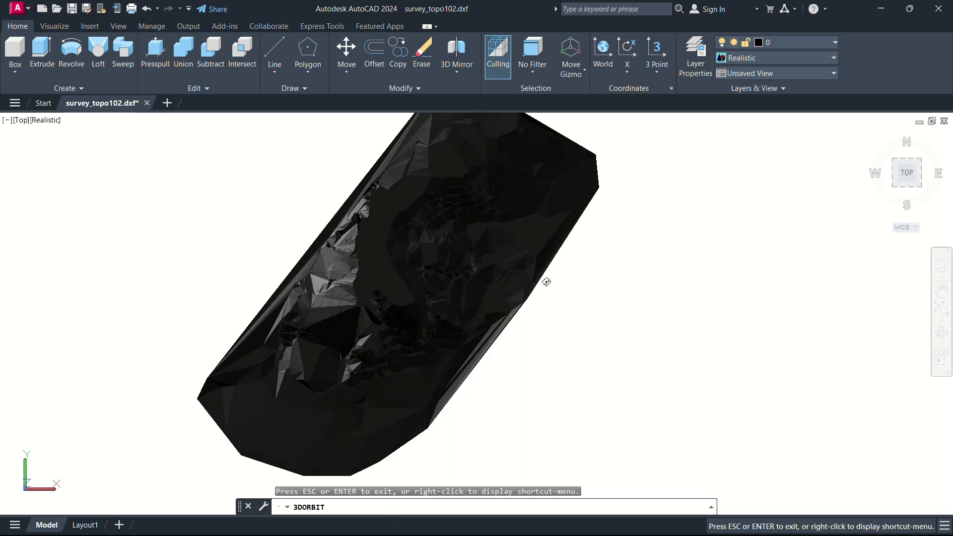